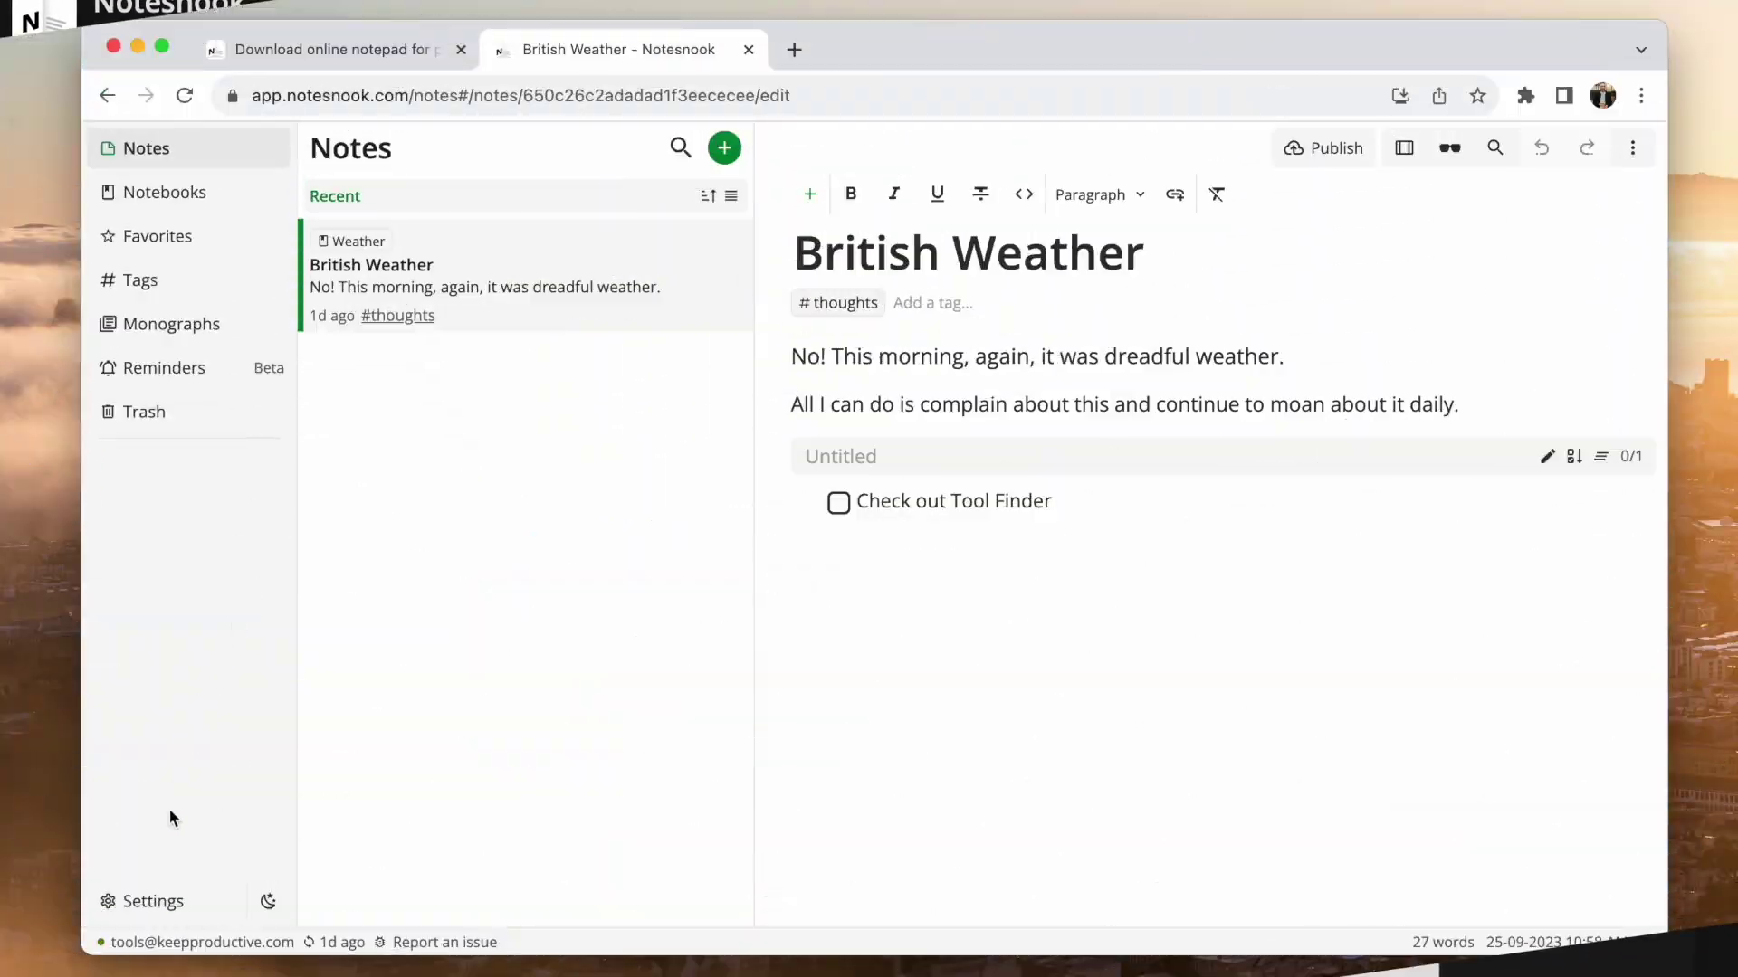
Bring up the account settings dialog from the British Weather note
left_click(152, 901)
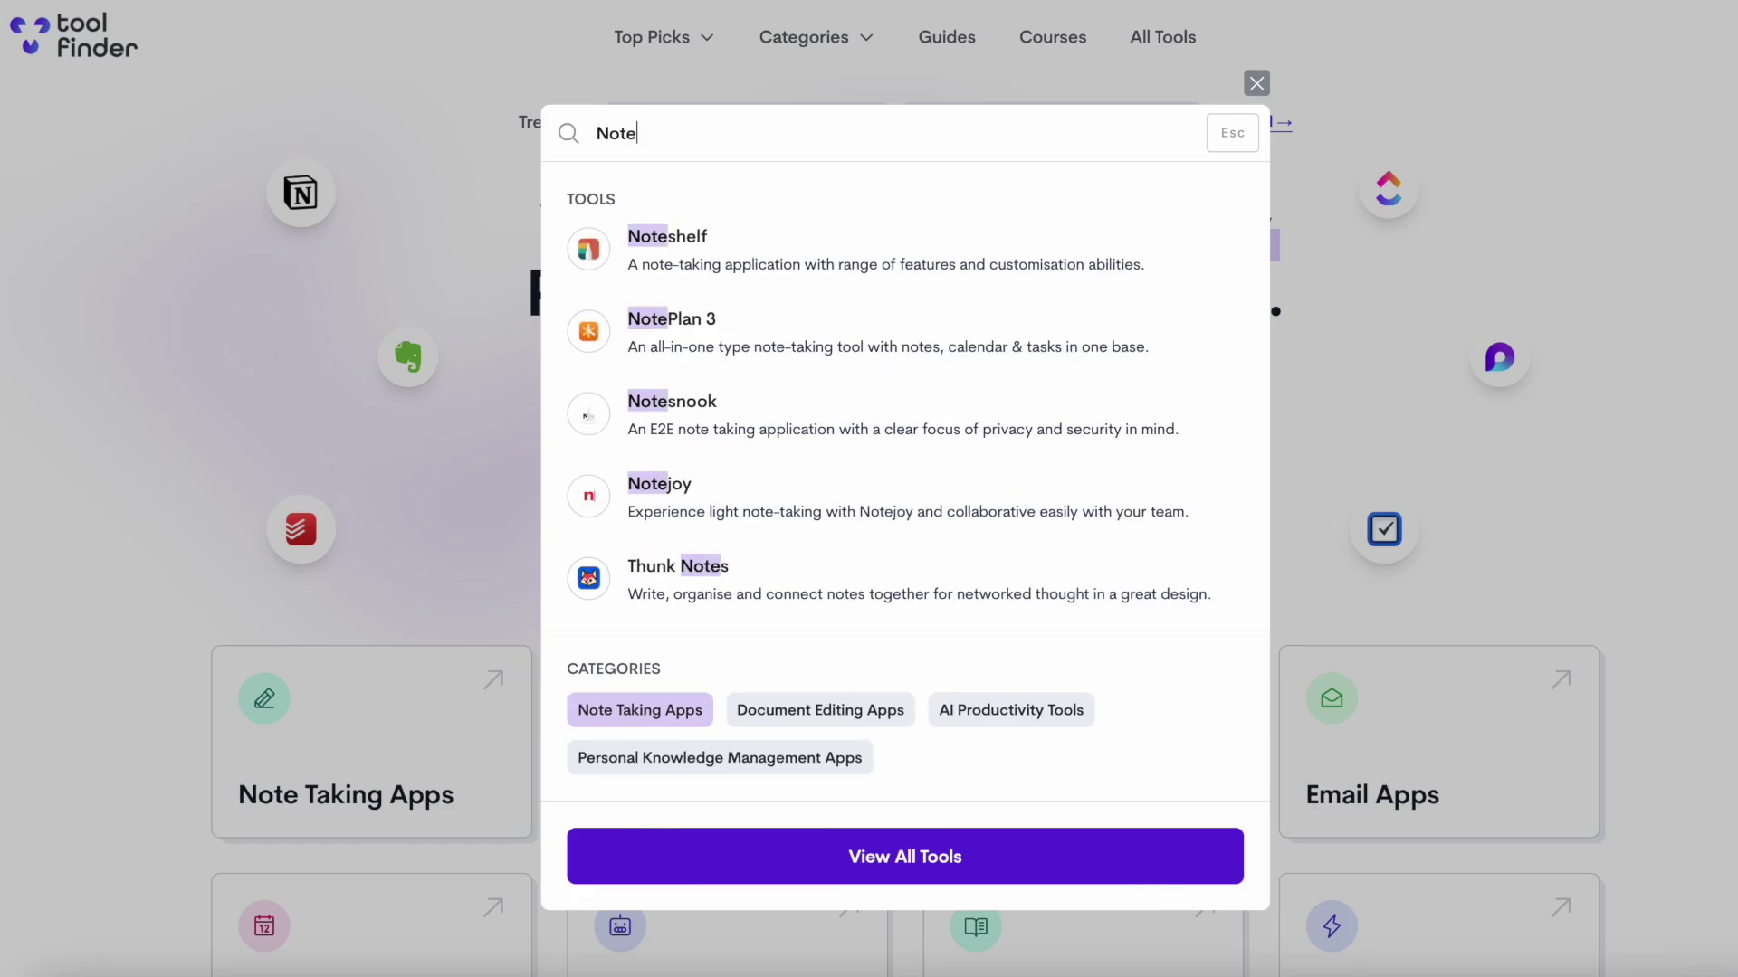
type("s")
Go to the Notesnook review page from the Tool Finder search results
left_click(697, 341)
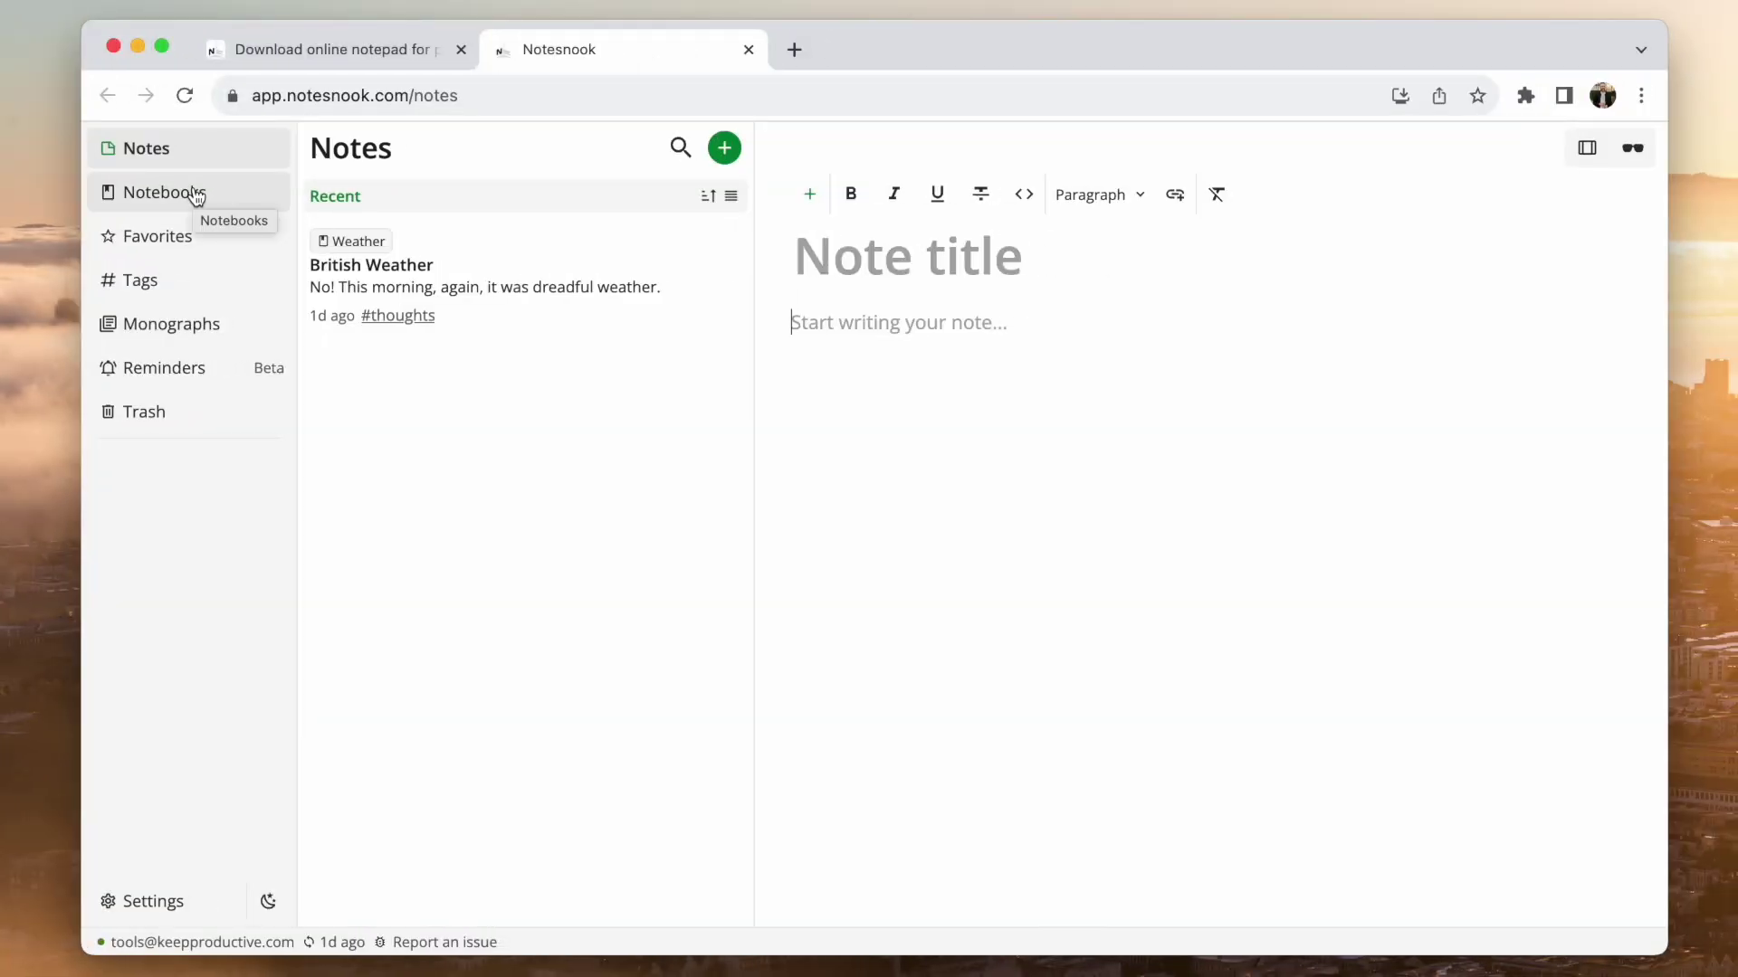
View the subscription plan details in settings from the British Weather note
left_click(516, 262)
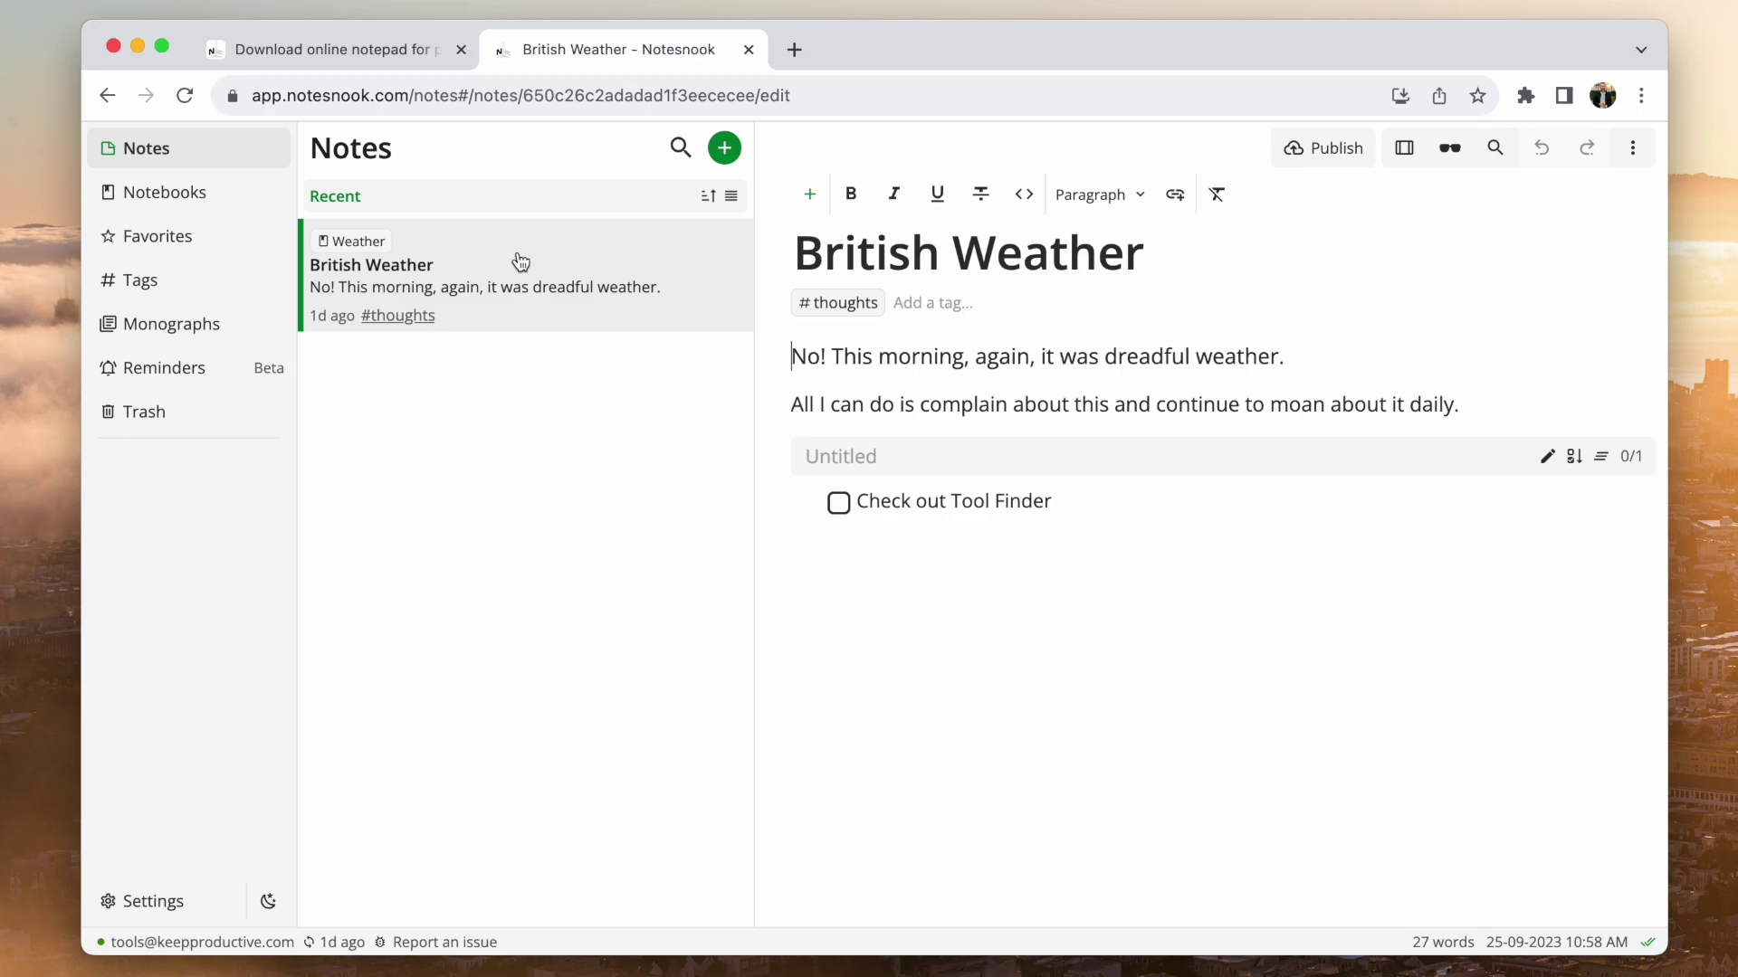
left_click(153, 901)
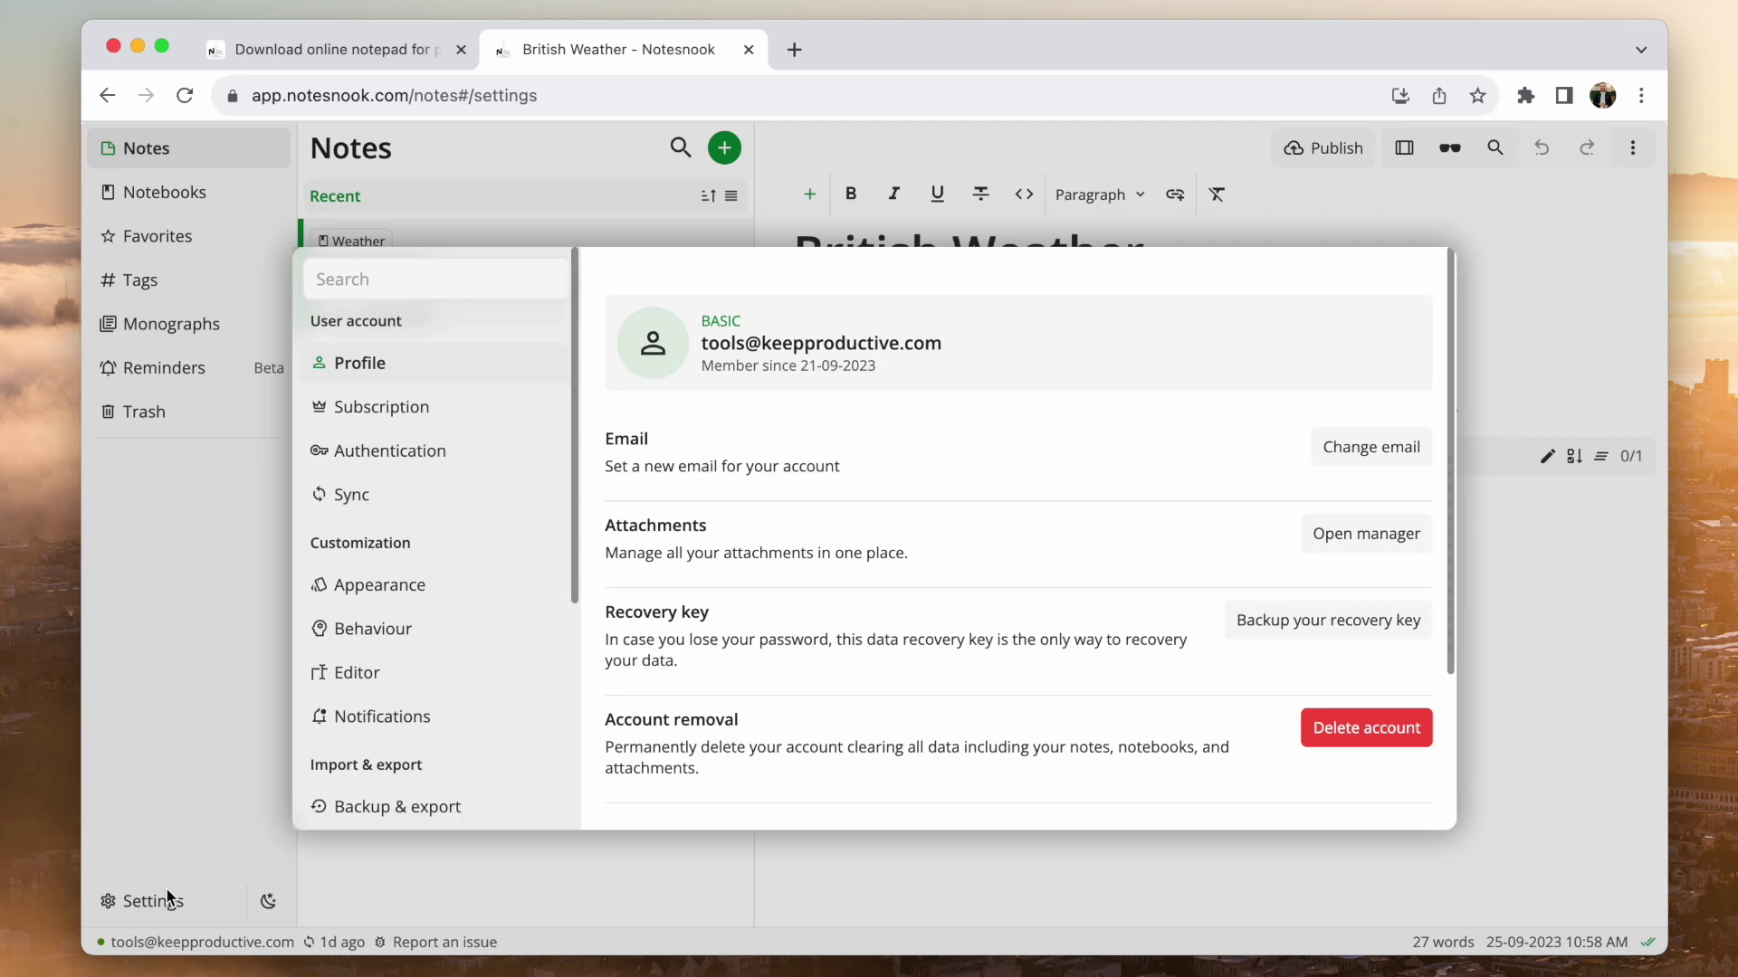
left_click(404, 421)
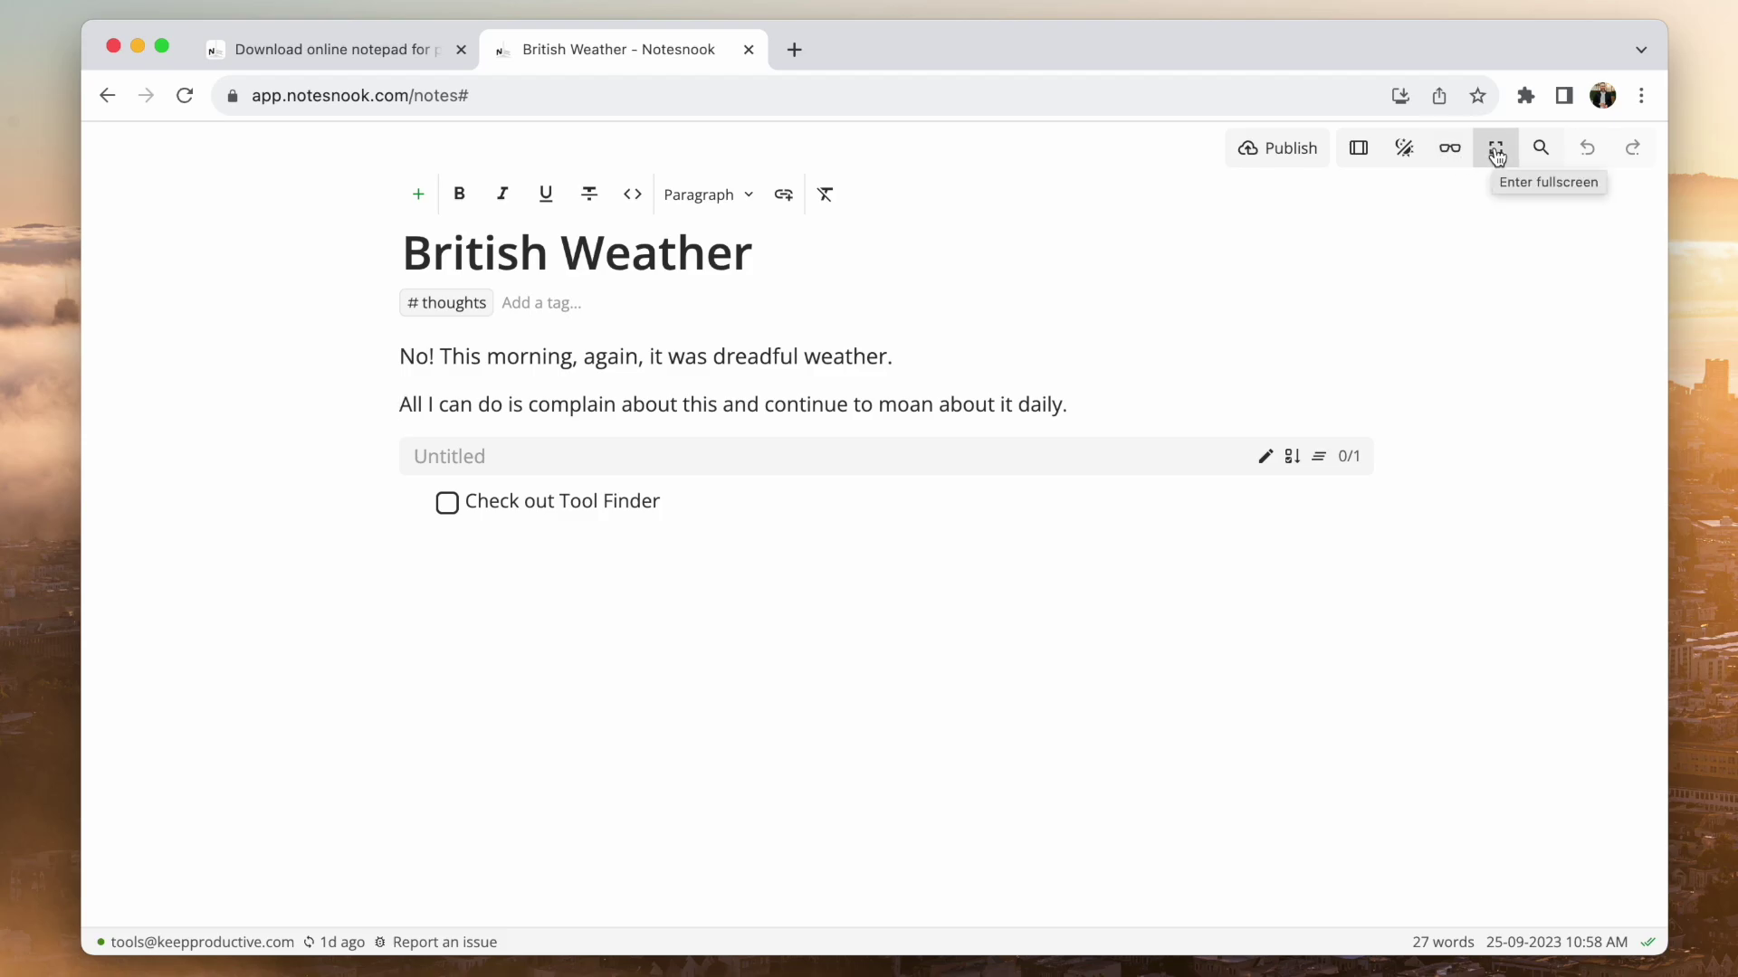
Toggle fullscreen editing, then insert a table into the note and undo it
left_click(1496, 150)
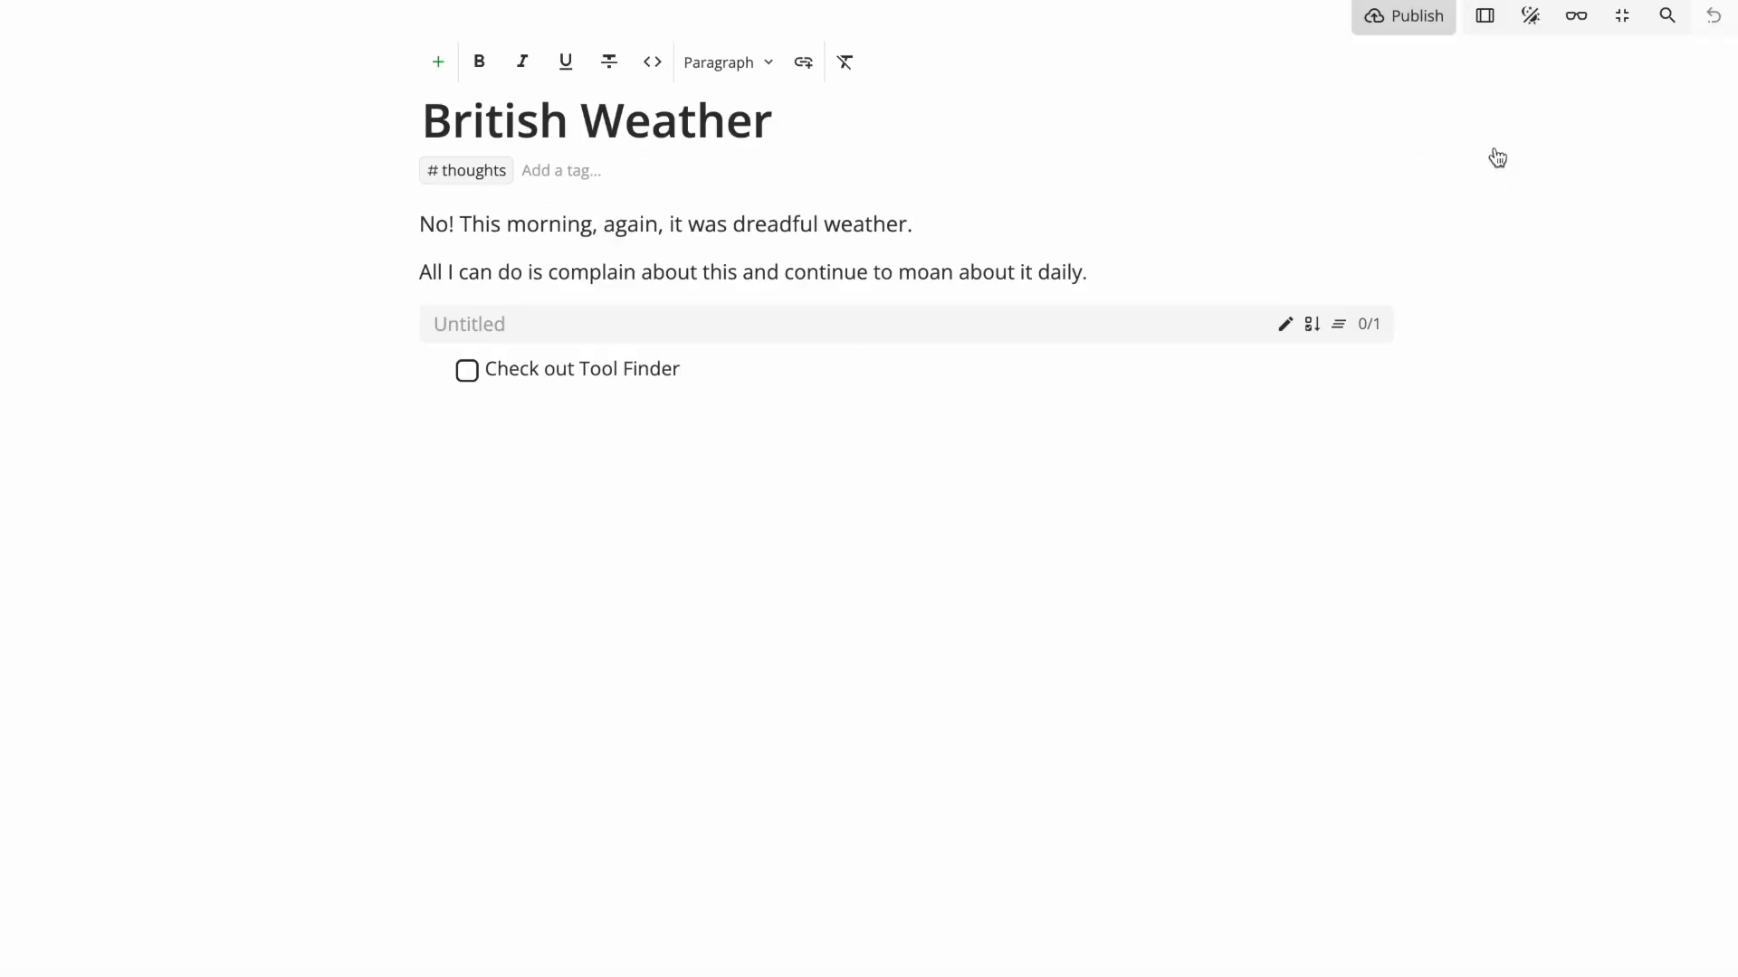
left_click(1621, 16)
type("To-Do List for Today")
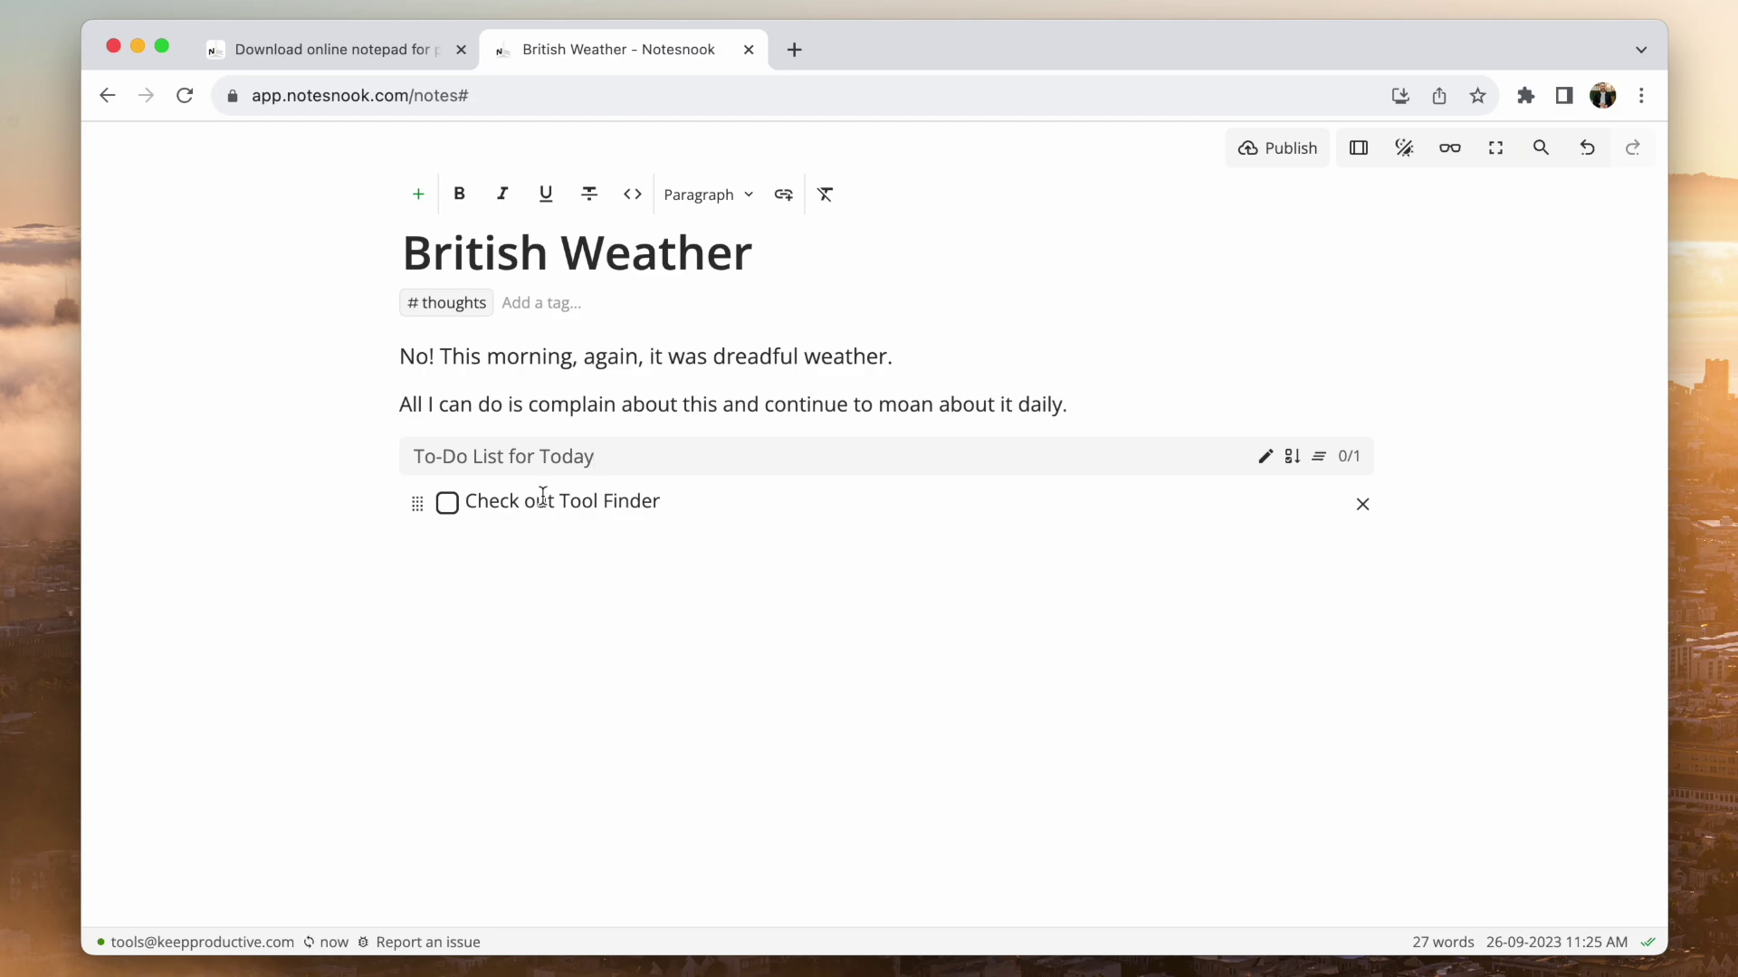
left_click(415, 197)
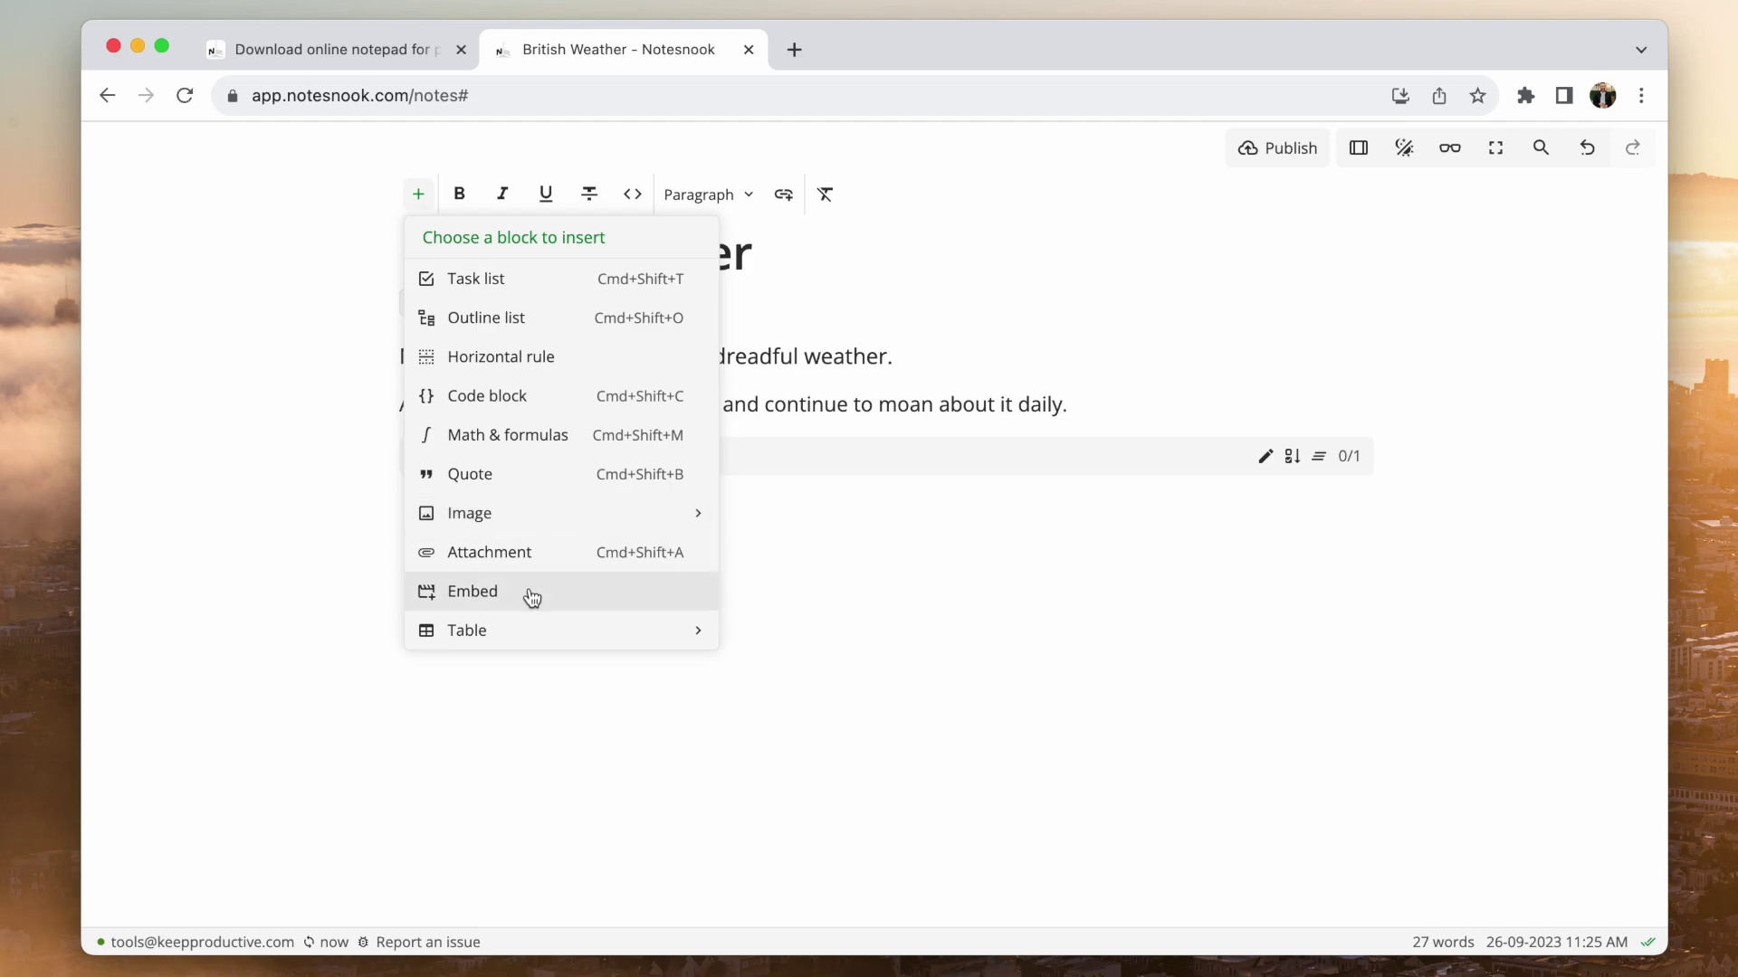
left_click(799, 733)
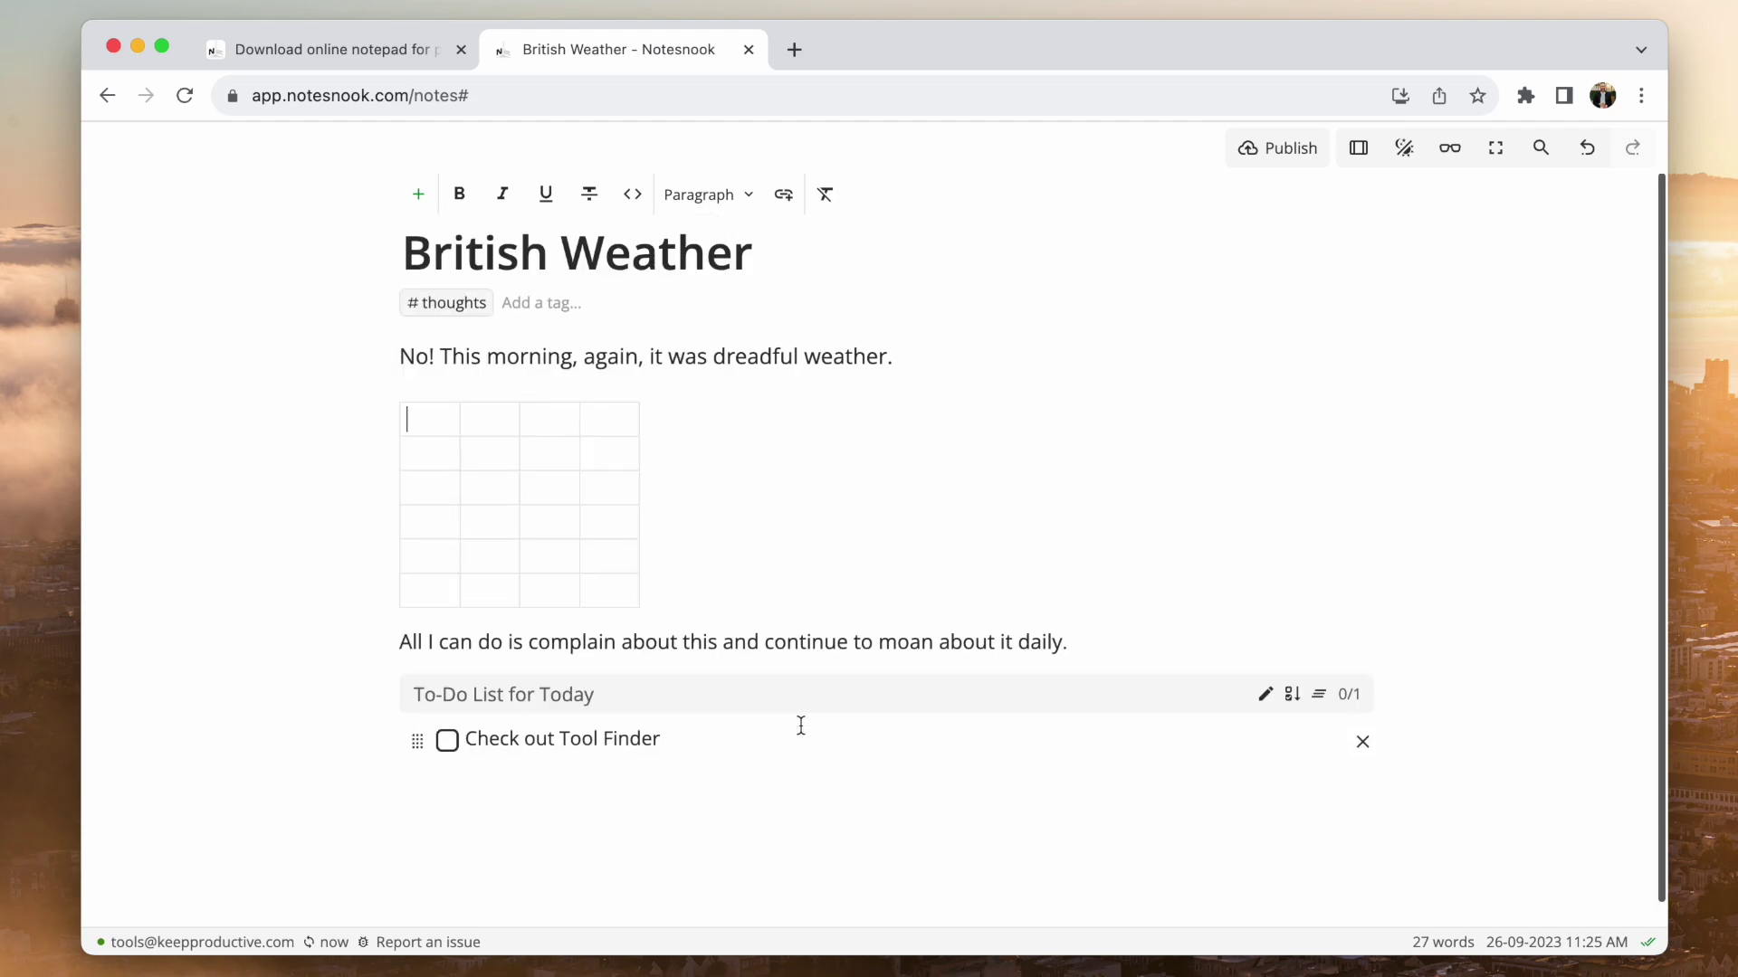
key("ctrl+z")
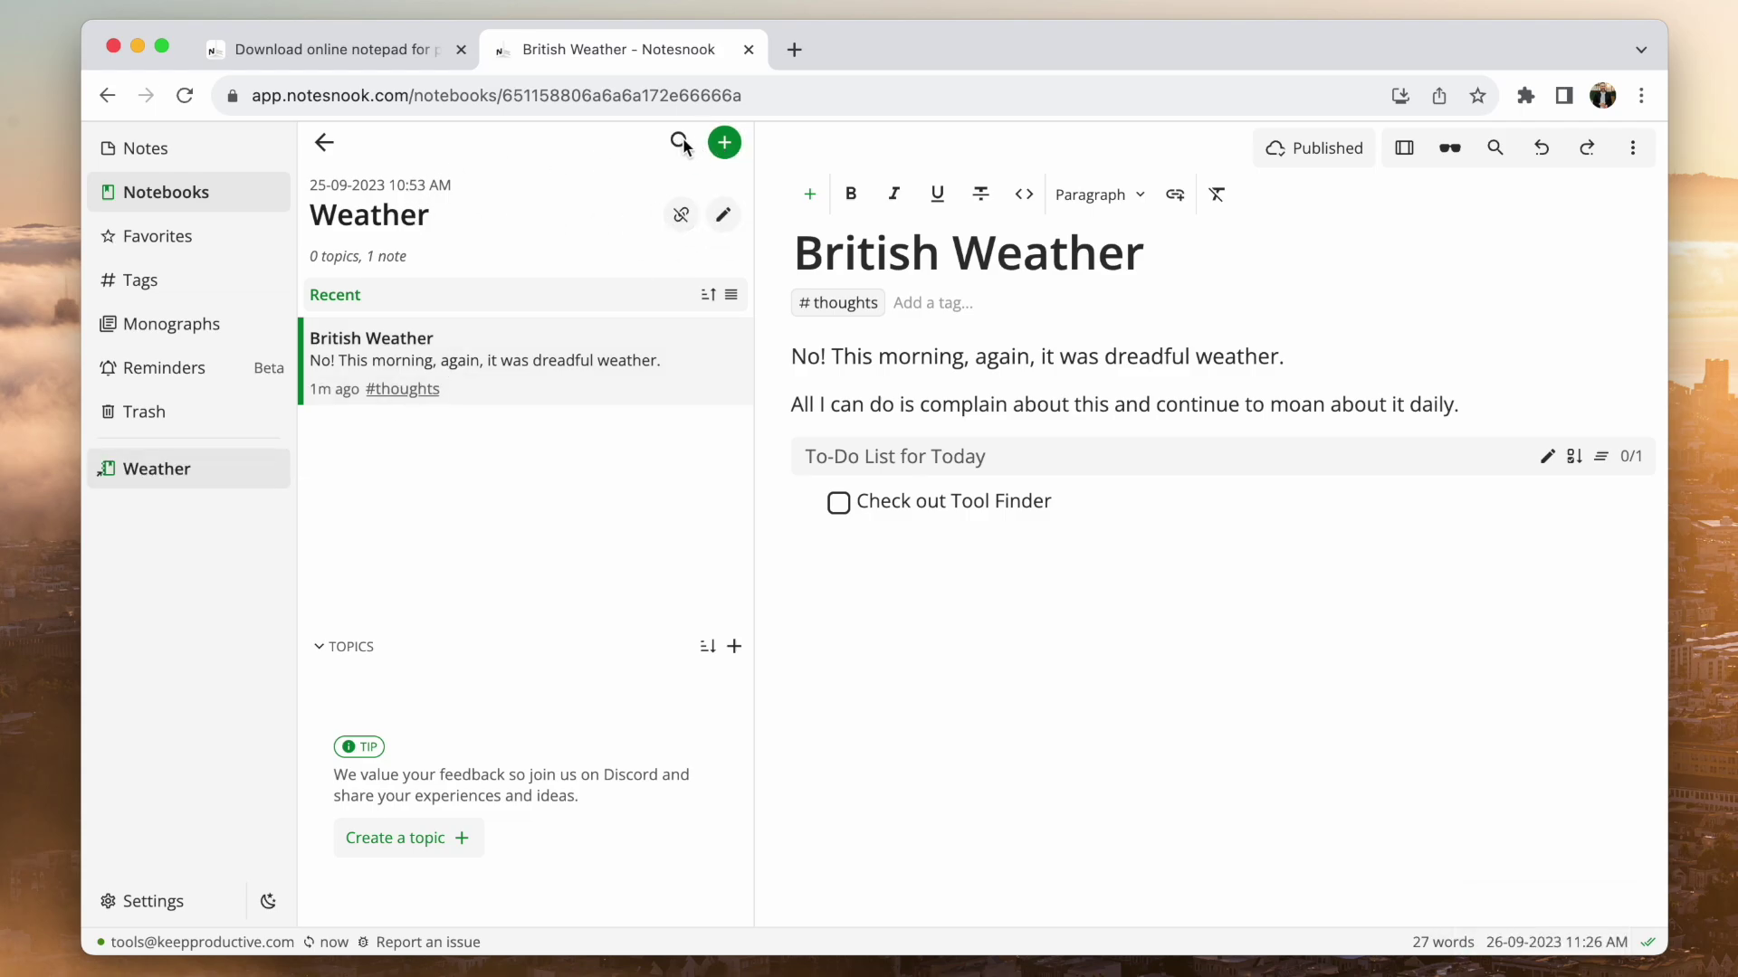
Start a new note, then return to all Notes and reopen British Weather
left_click(727, 143)
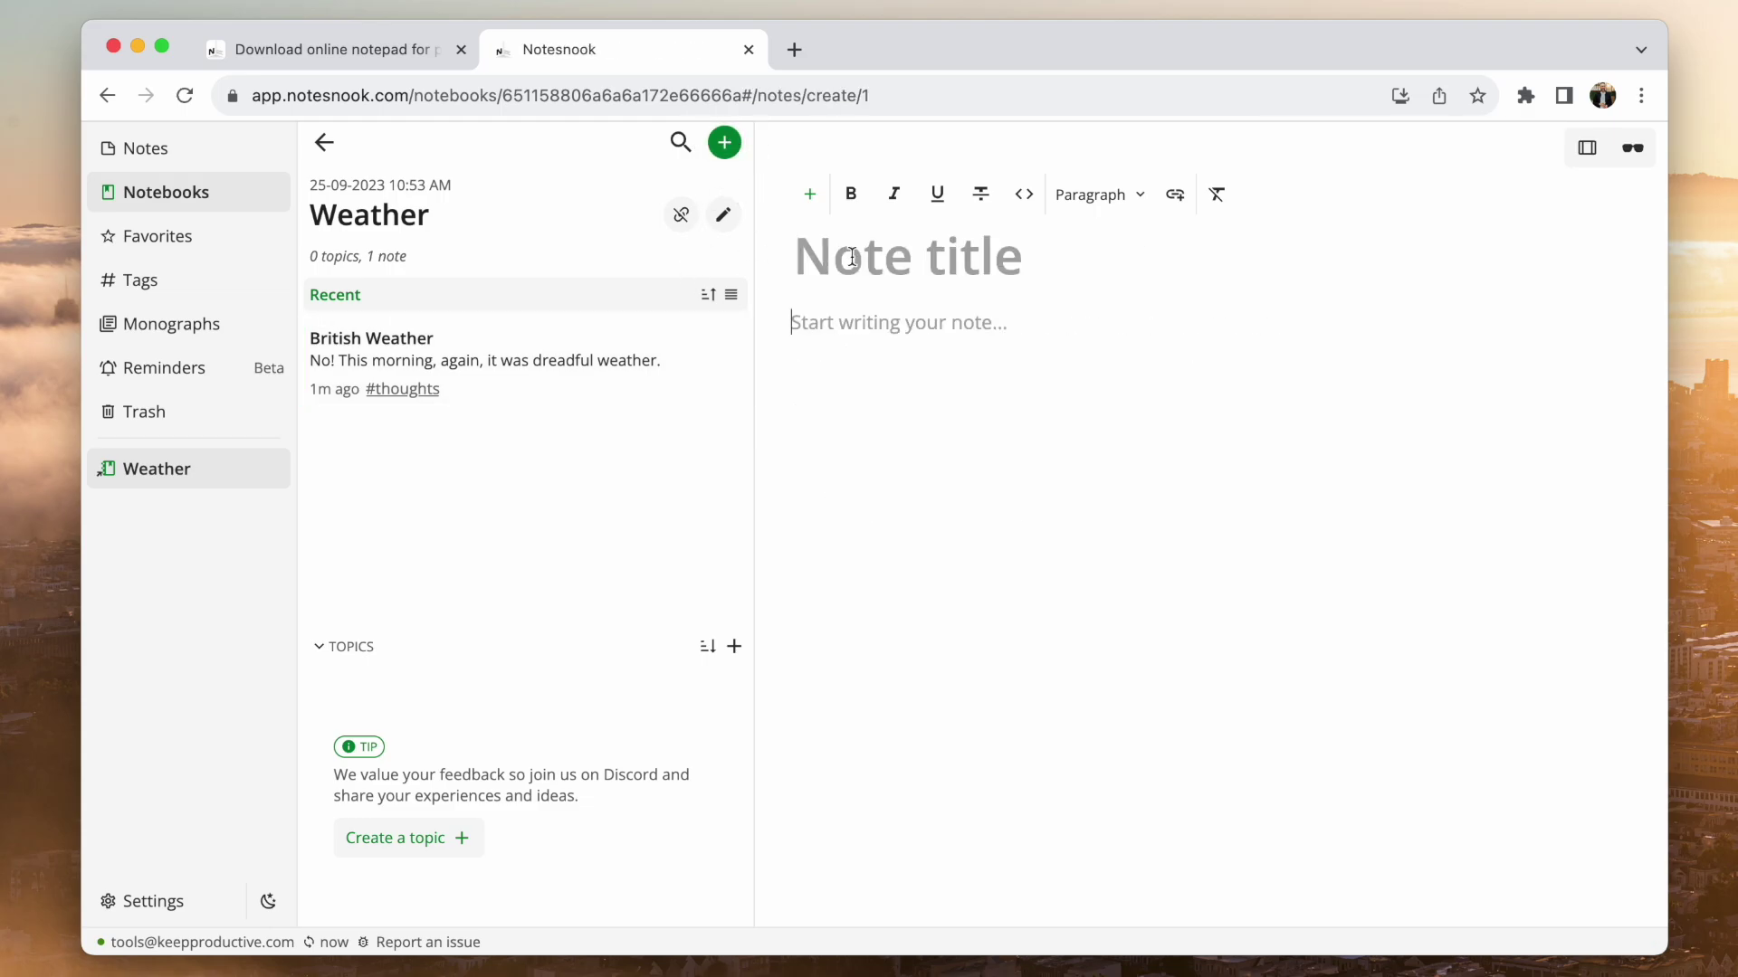
left_click(180, 206)
left_click(179, 168)
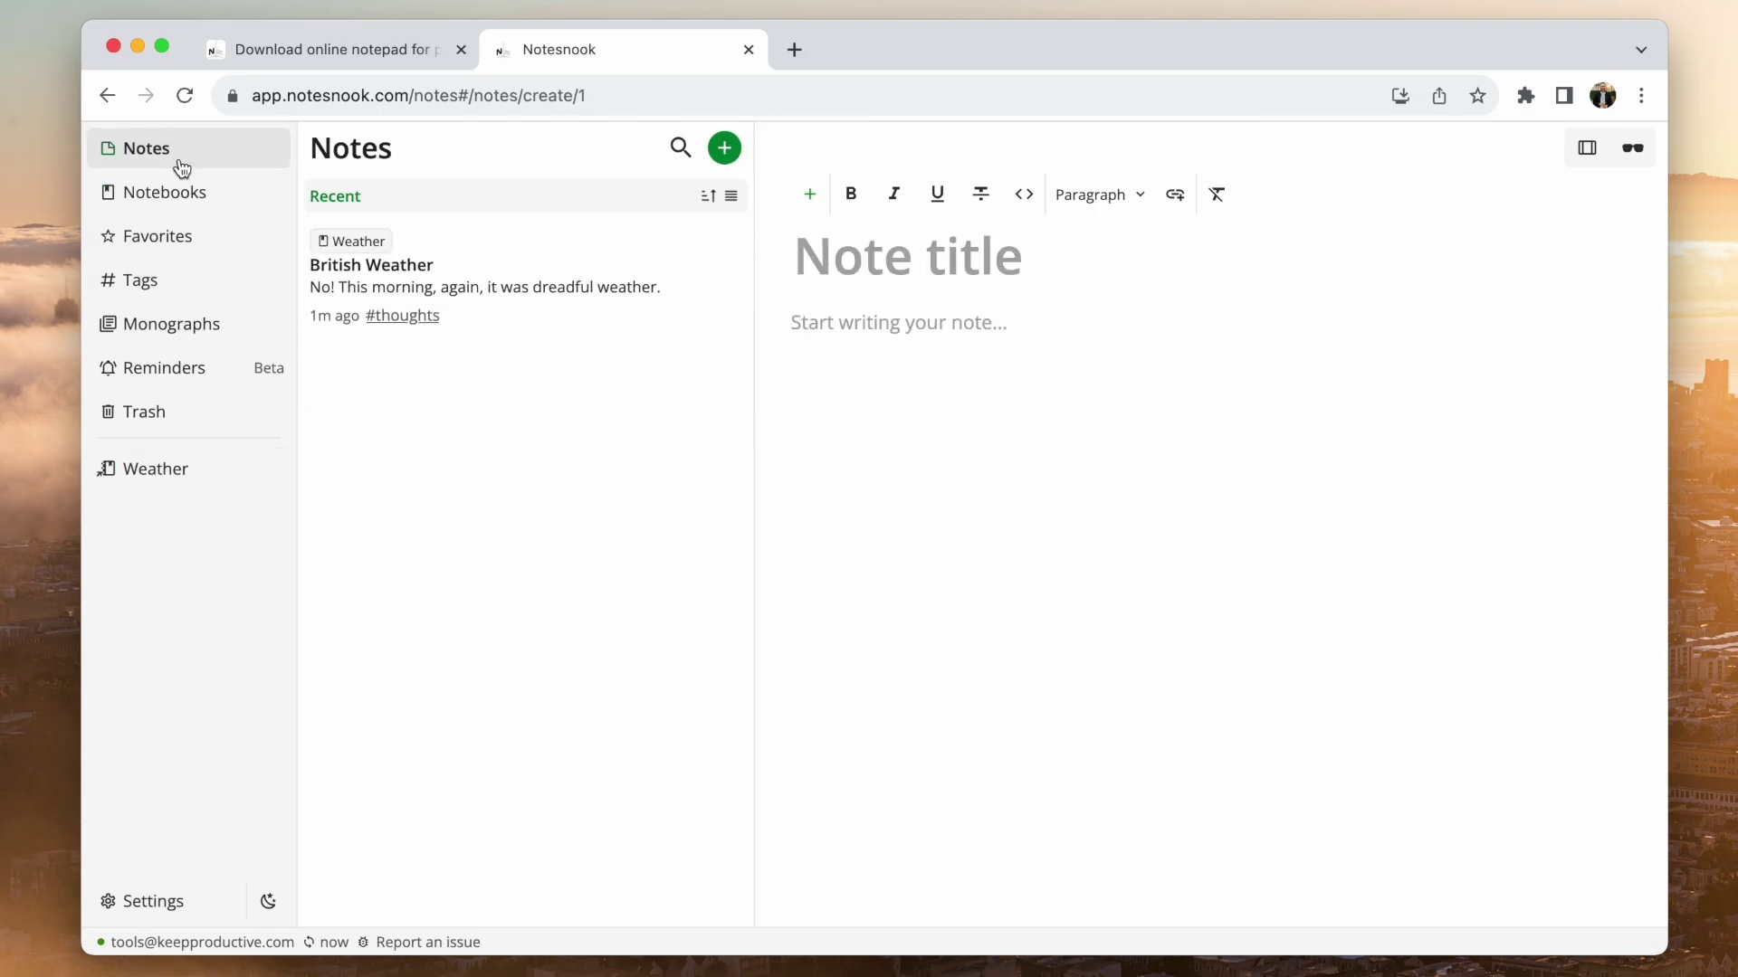
left_click(584, 307)
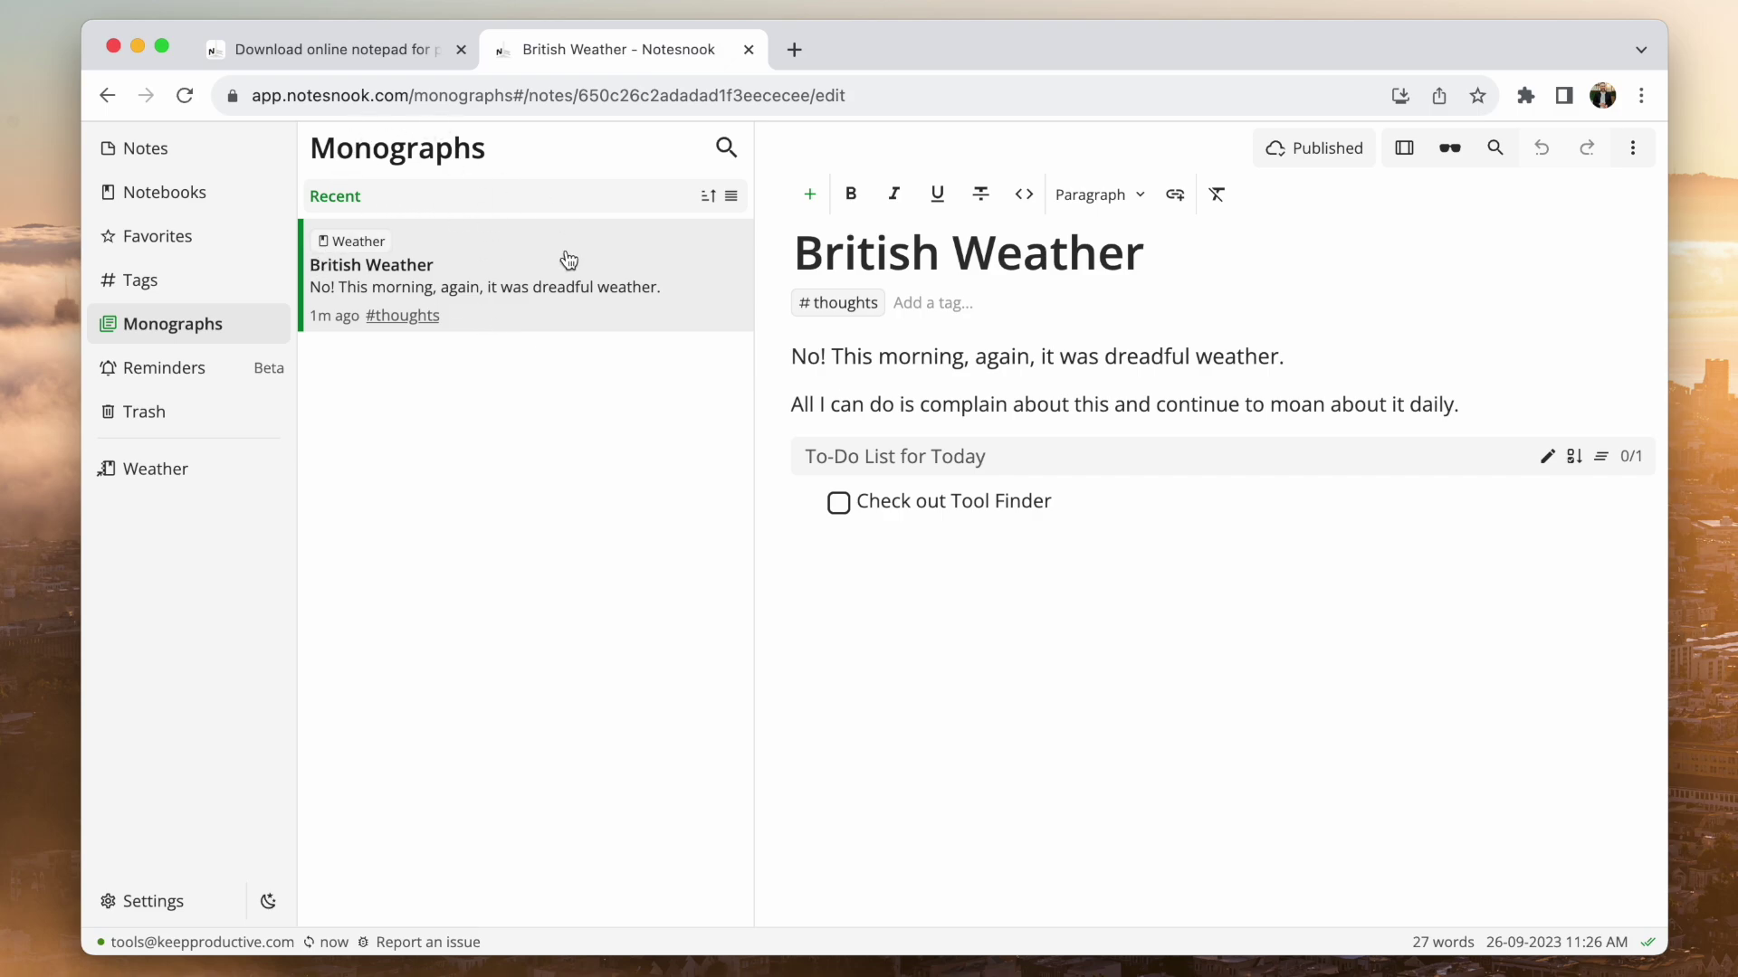
Unpublish the British Weather note, then bring up the Get an umbrella reminder from Reminders
left_click(1314, 147)
left_click(1522, 494)
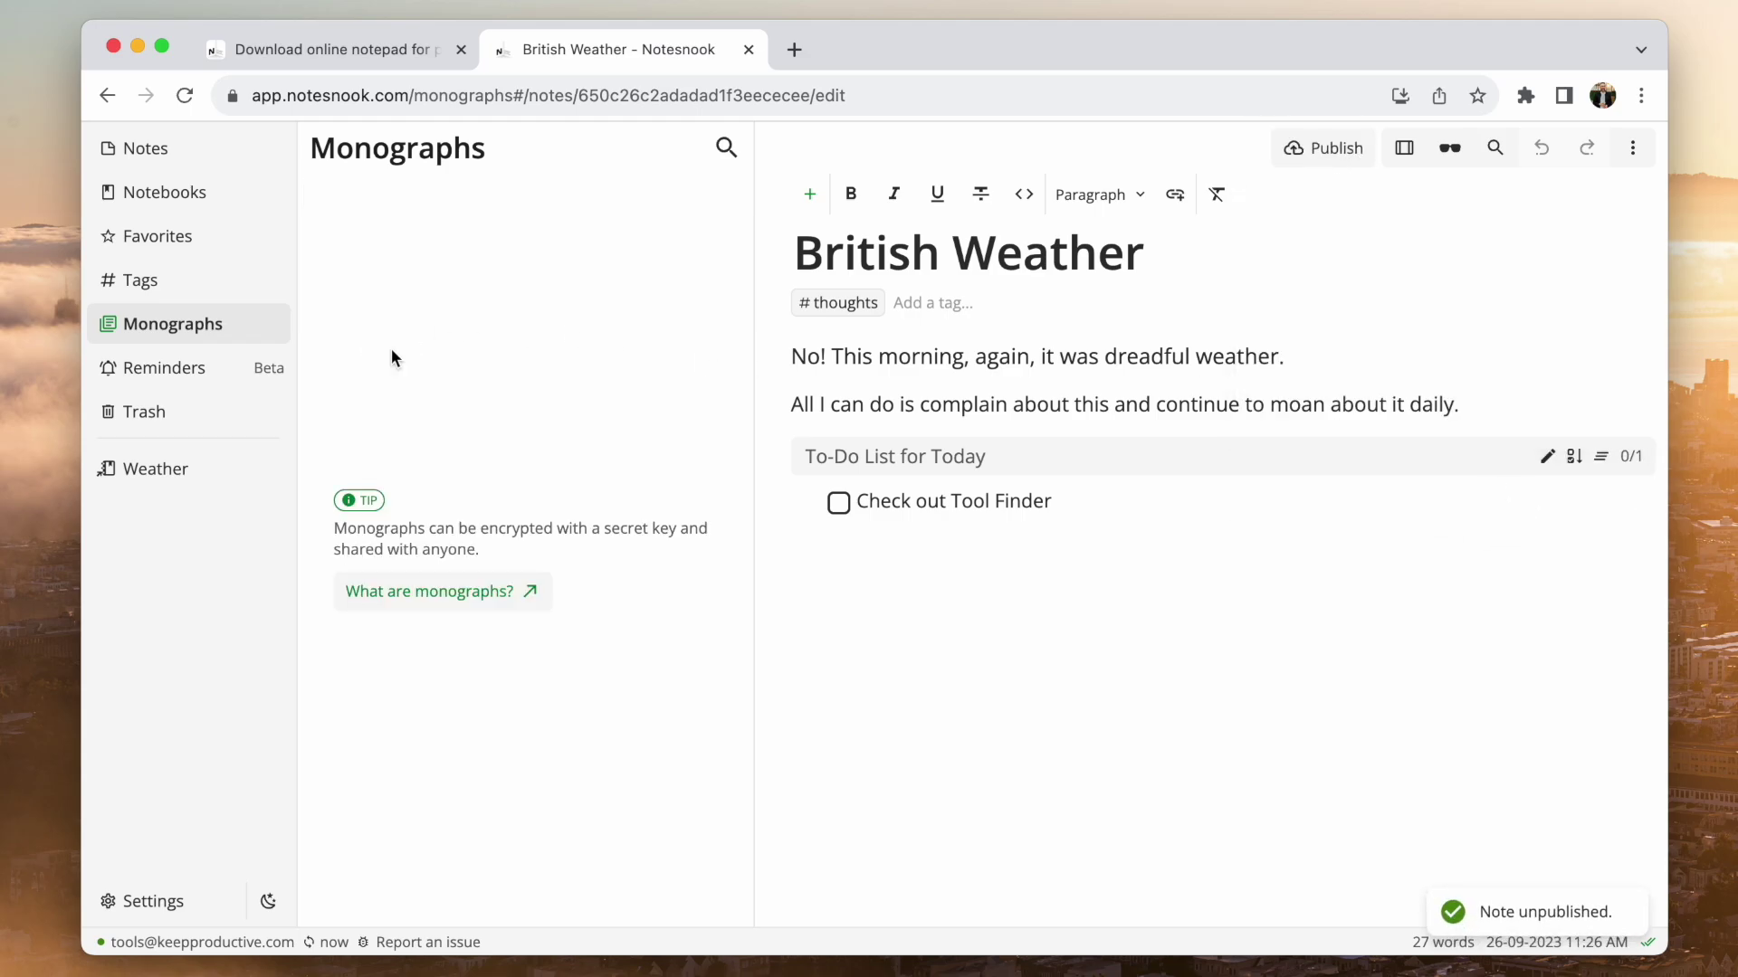
left_click(1277, 149)
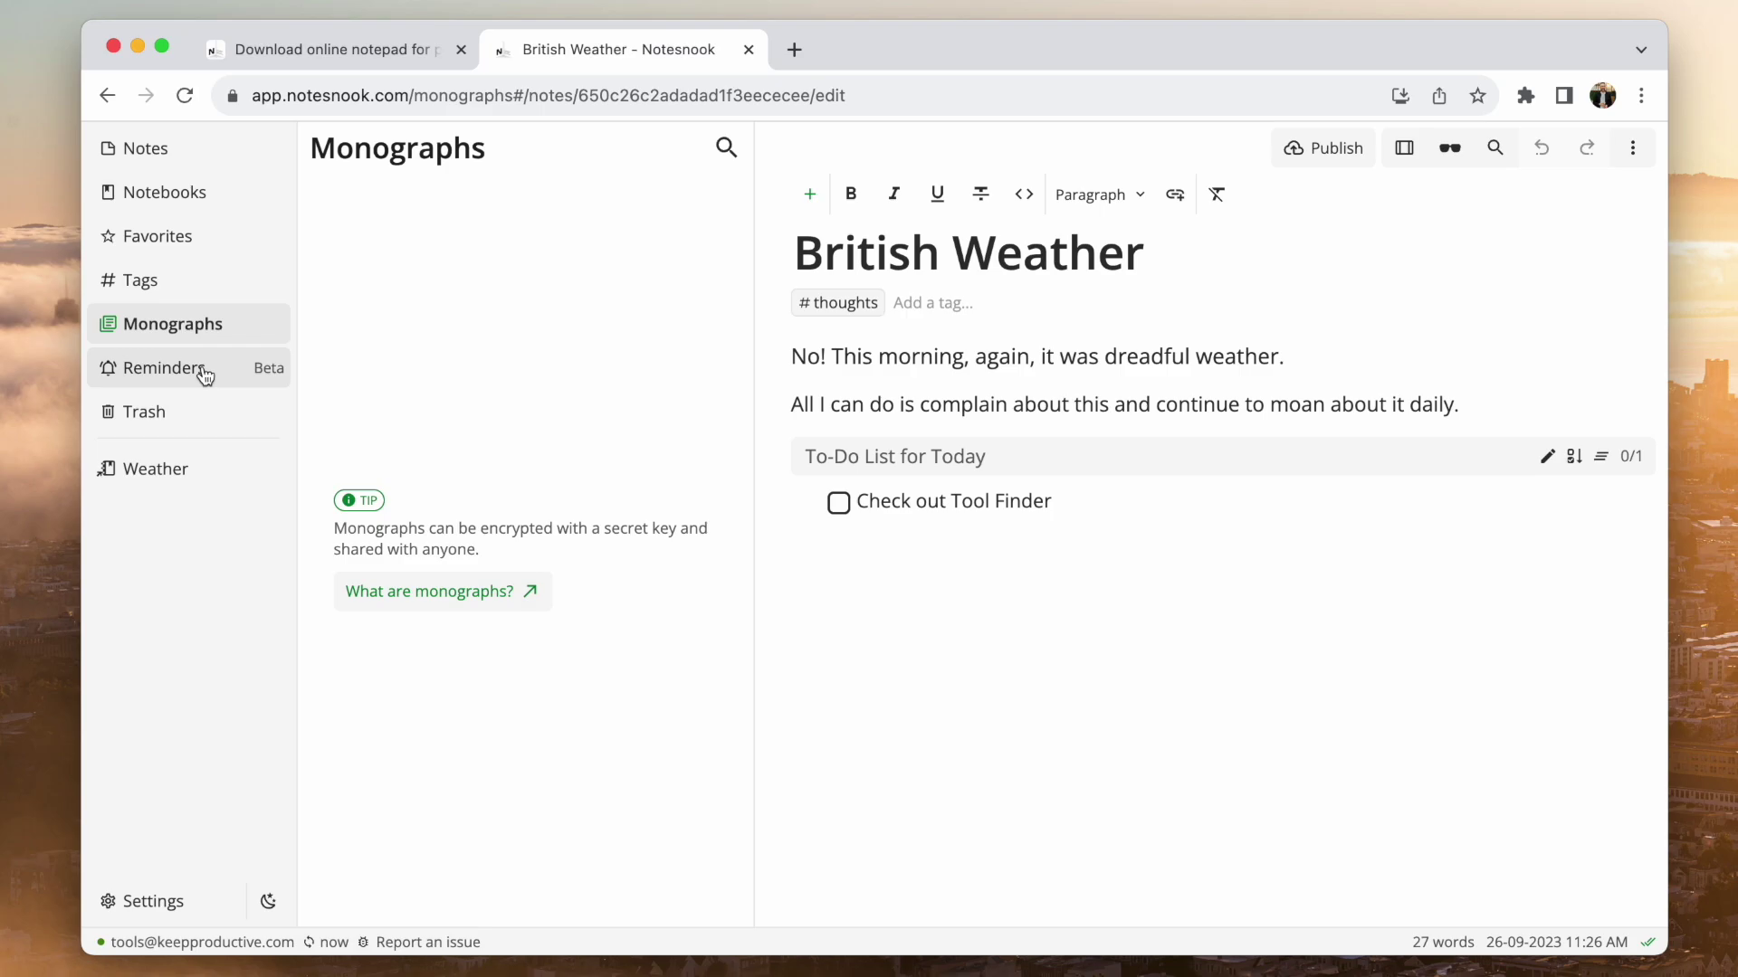
left_click(196, 370)
left_click(510, 232)
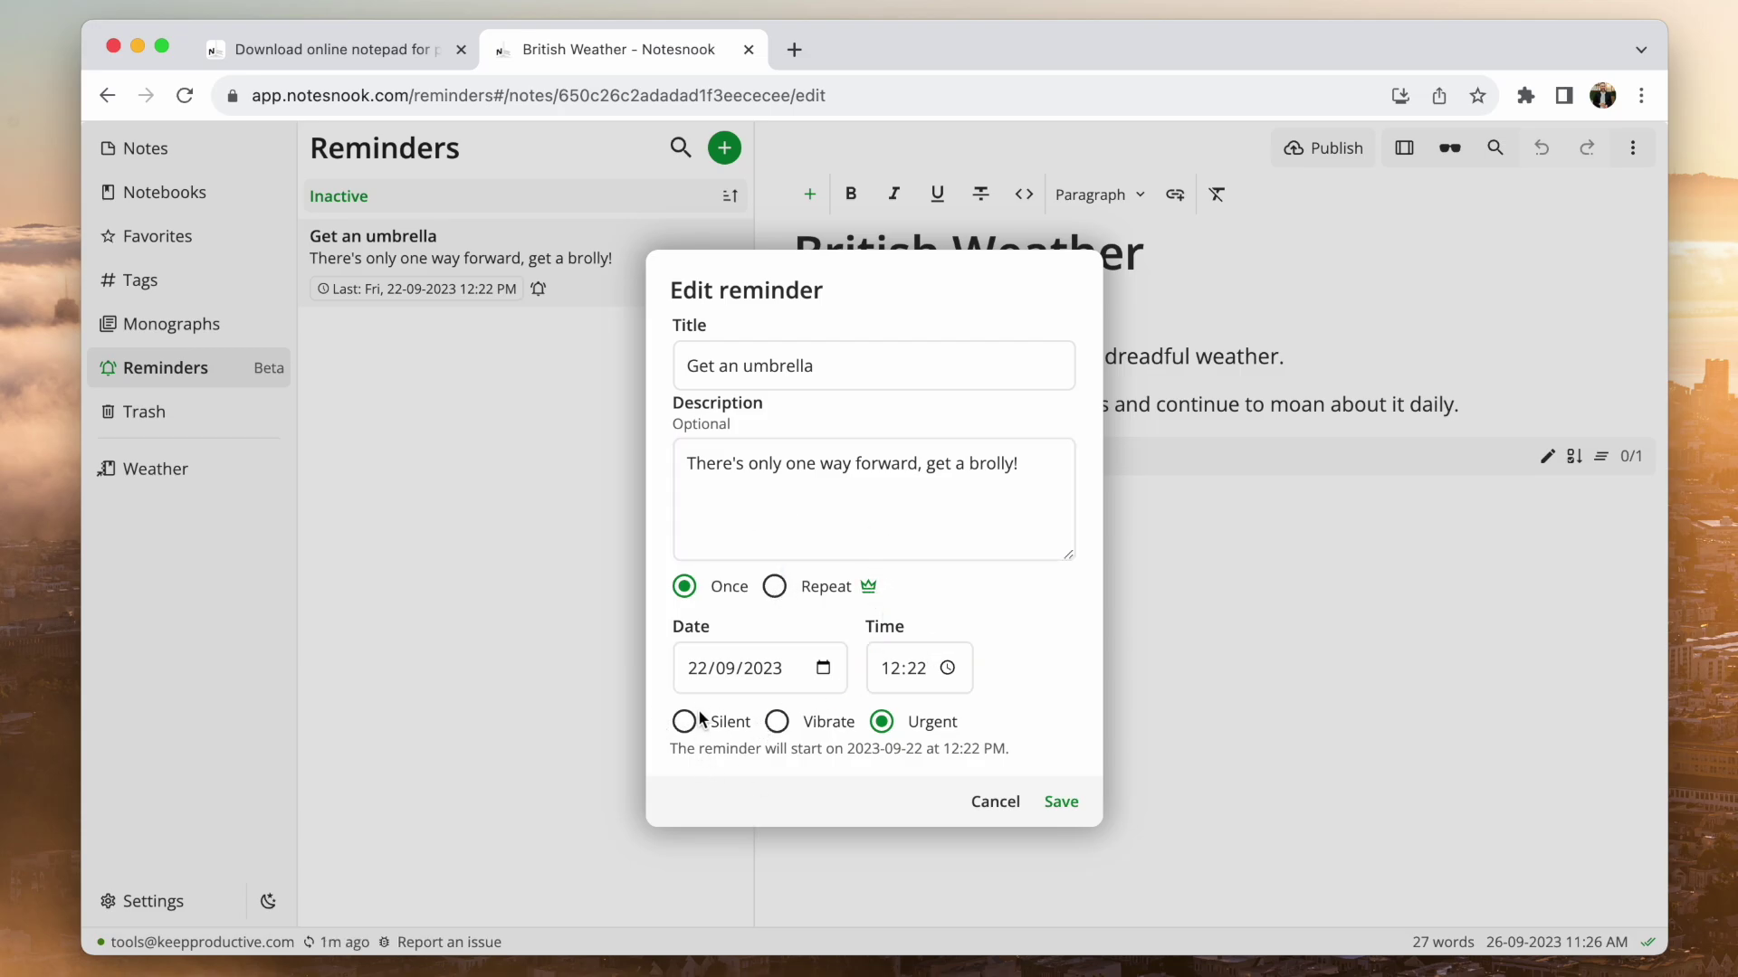
Browse Authentication, Sync, Appearance, Editor and Behaviour settings, then close the plan chooser
left_click(130, 900)
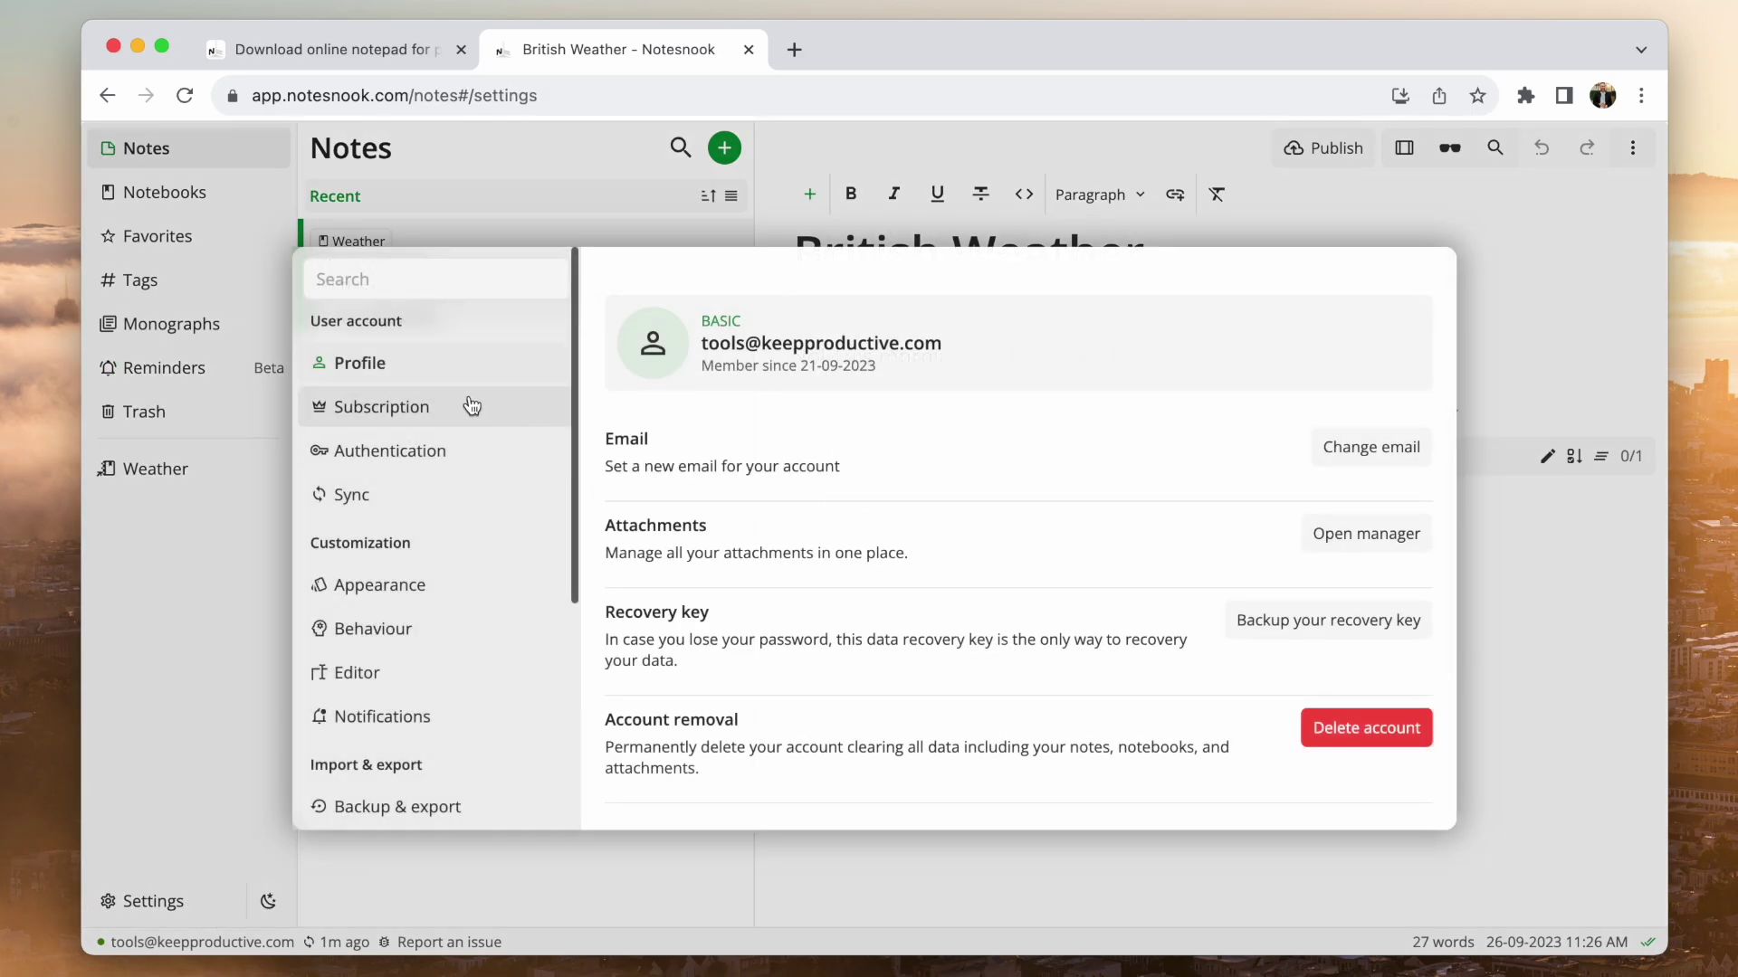
left_click(459, 455)
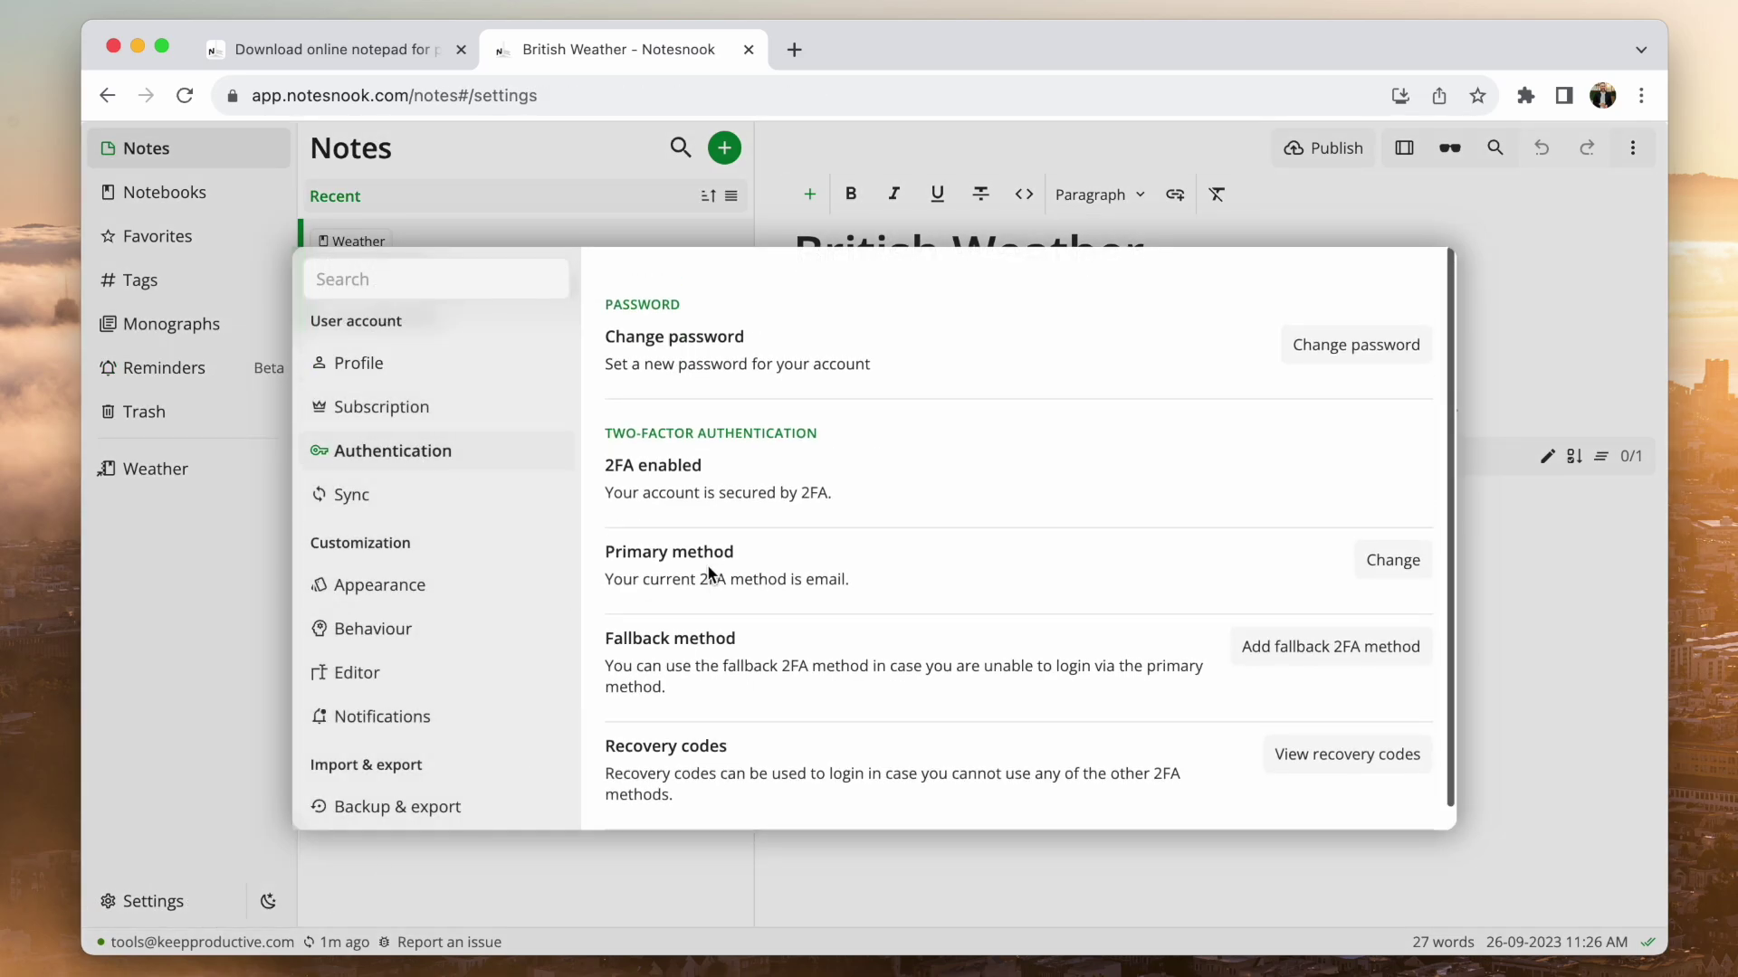
left_click(438, 491)
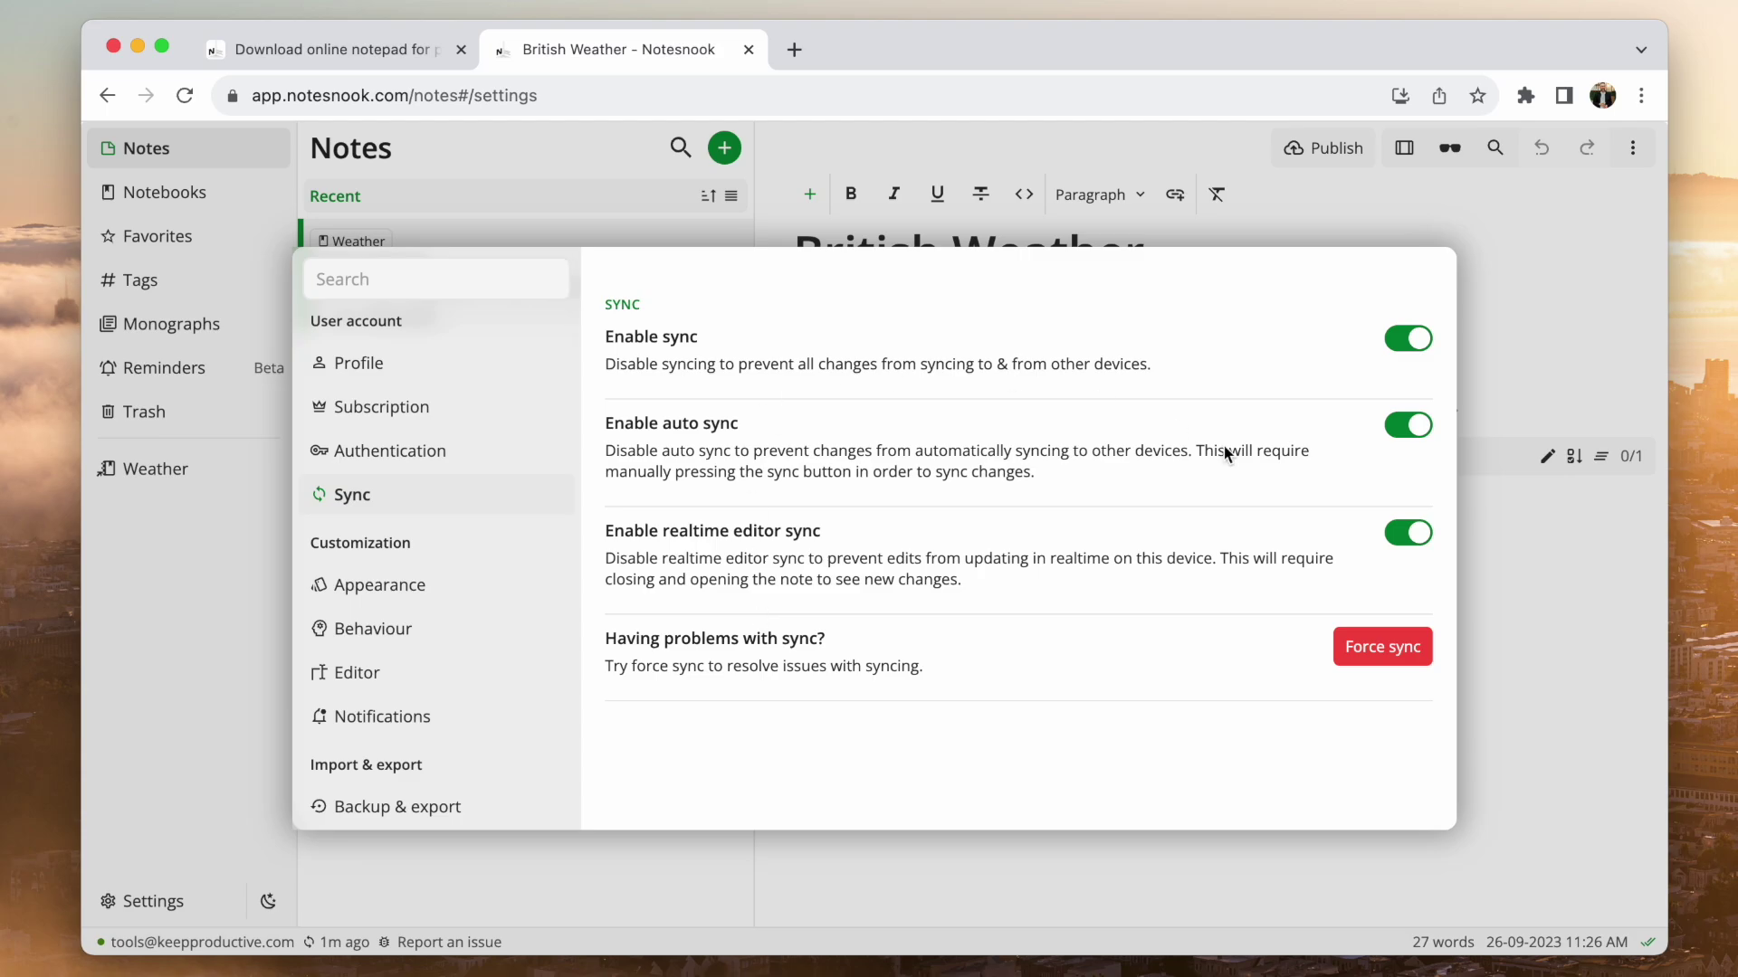
scroll(430, 556, "down", 3)
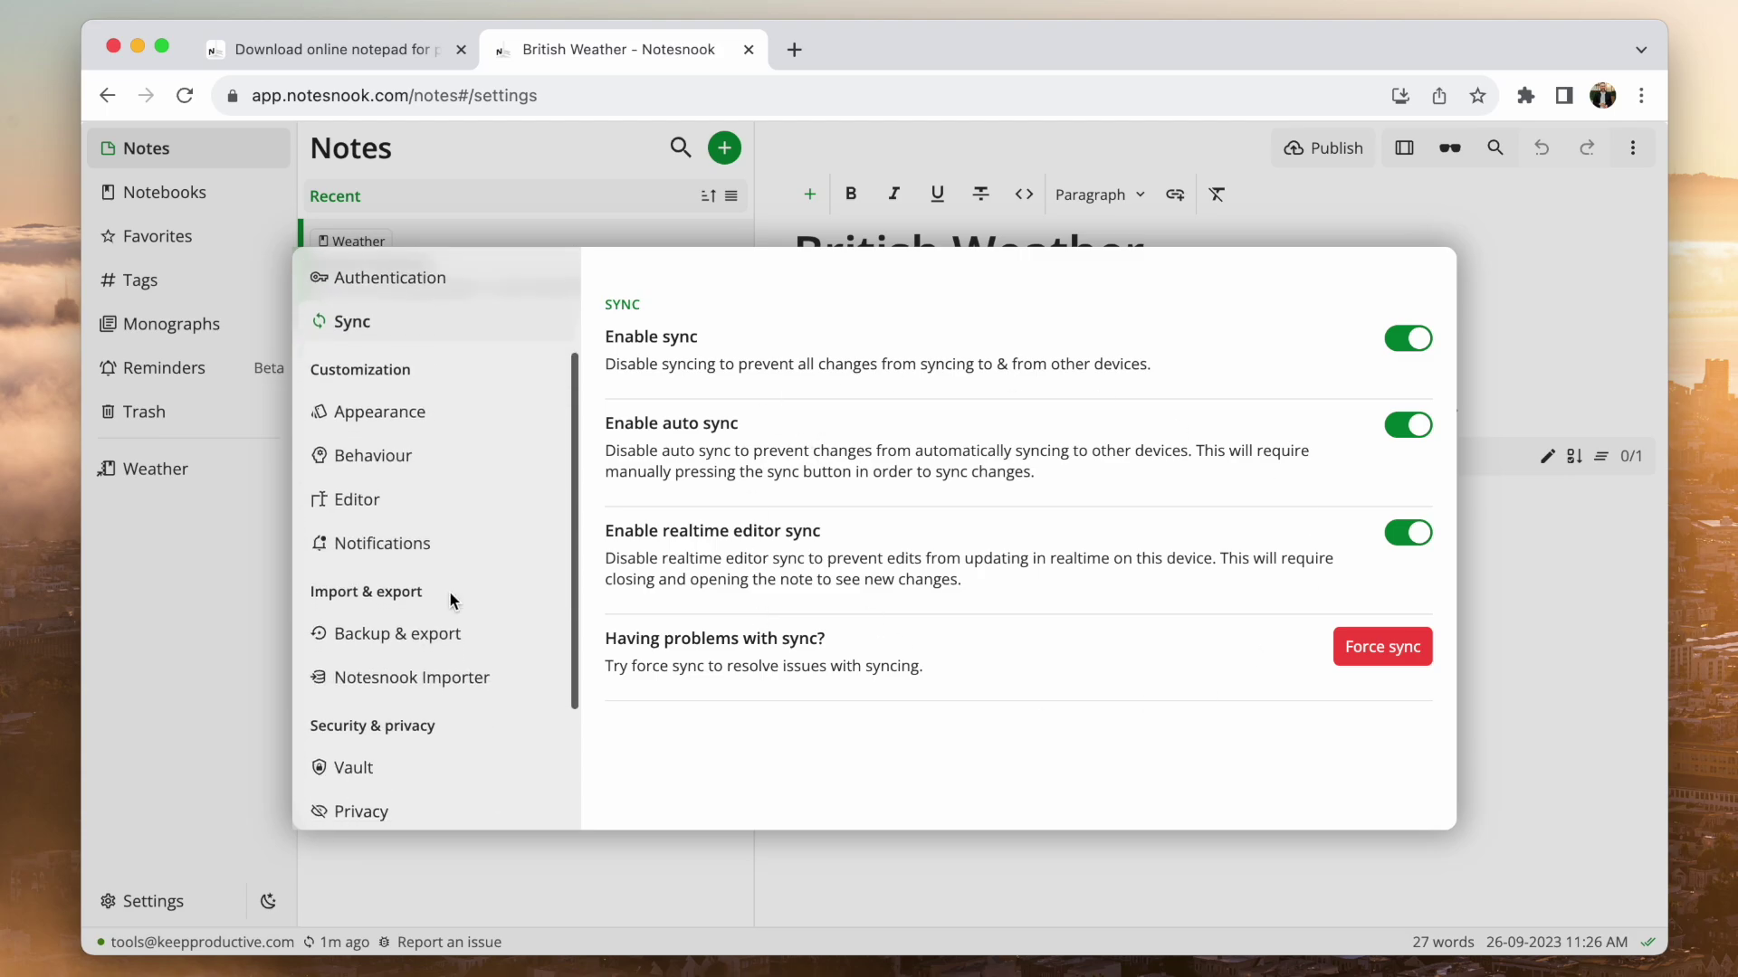
left_click(453, 413)
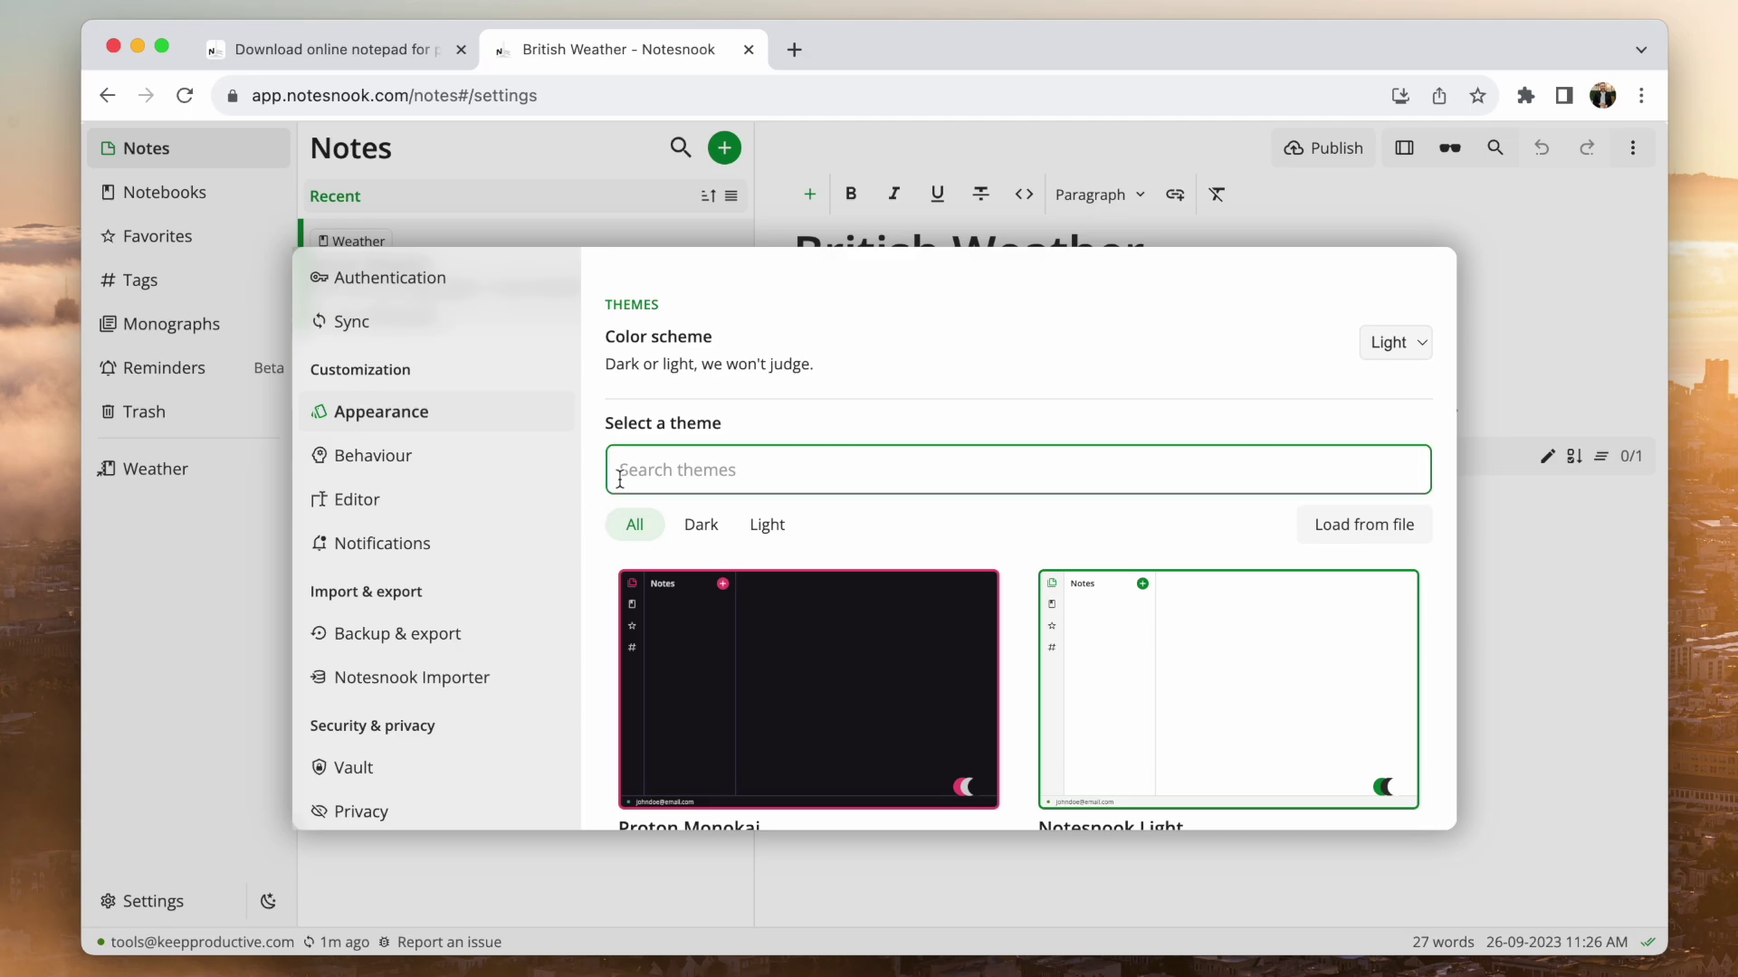
left_click(384, 488)
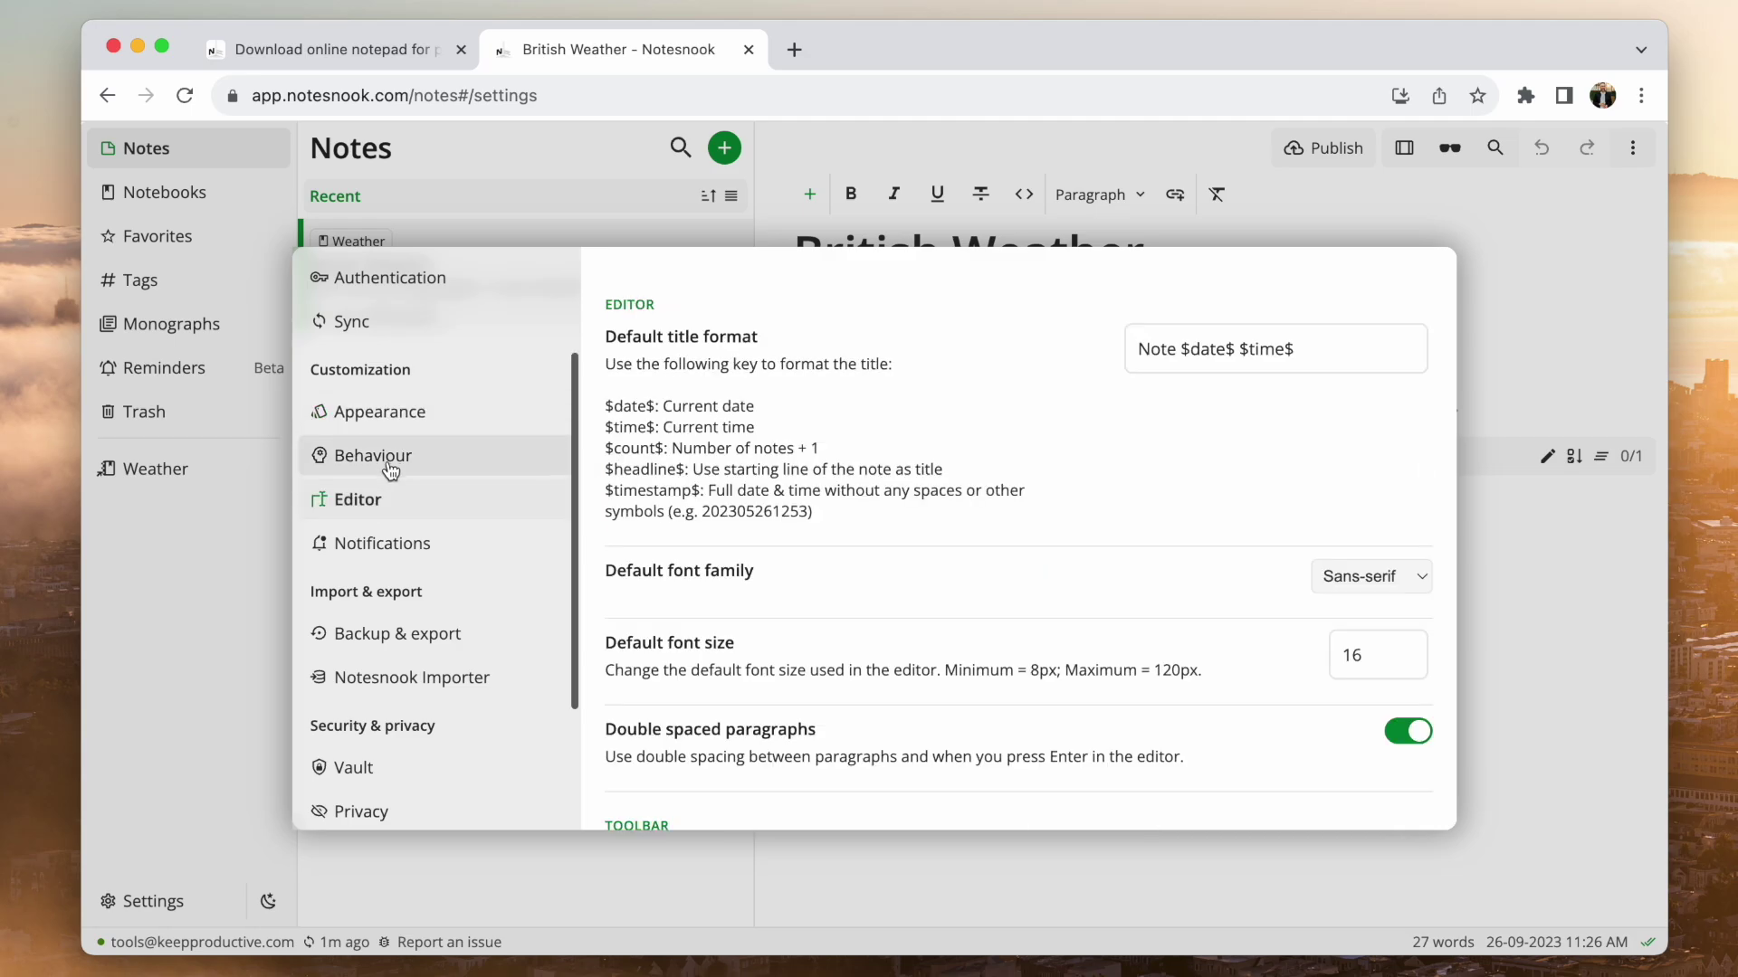
scroll(699, 550, "down", 15)
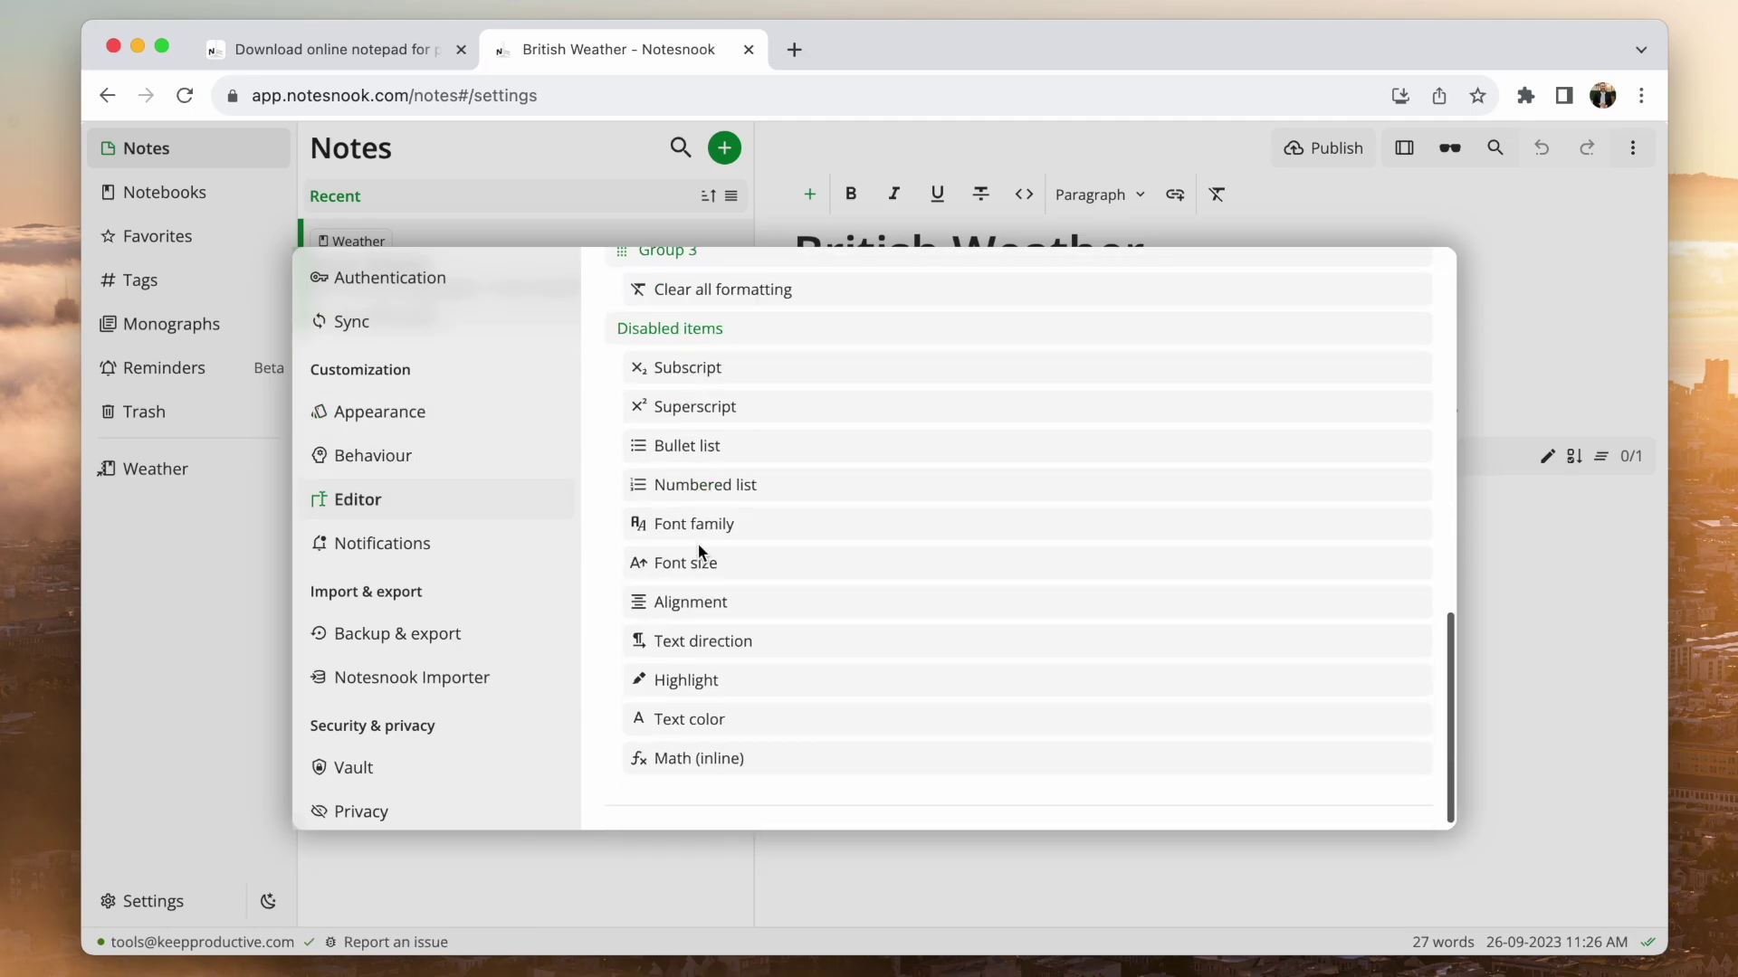
scroll(698, 550, "up", 5)
scroll(697, 585, "up", 10)
scroll(721, 557, "down", 6)
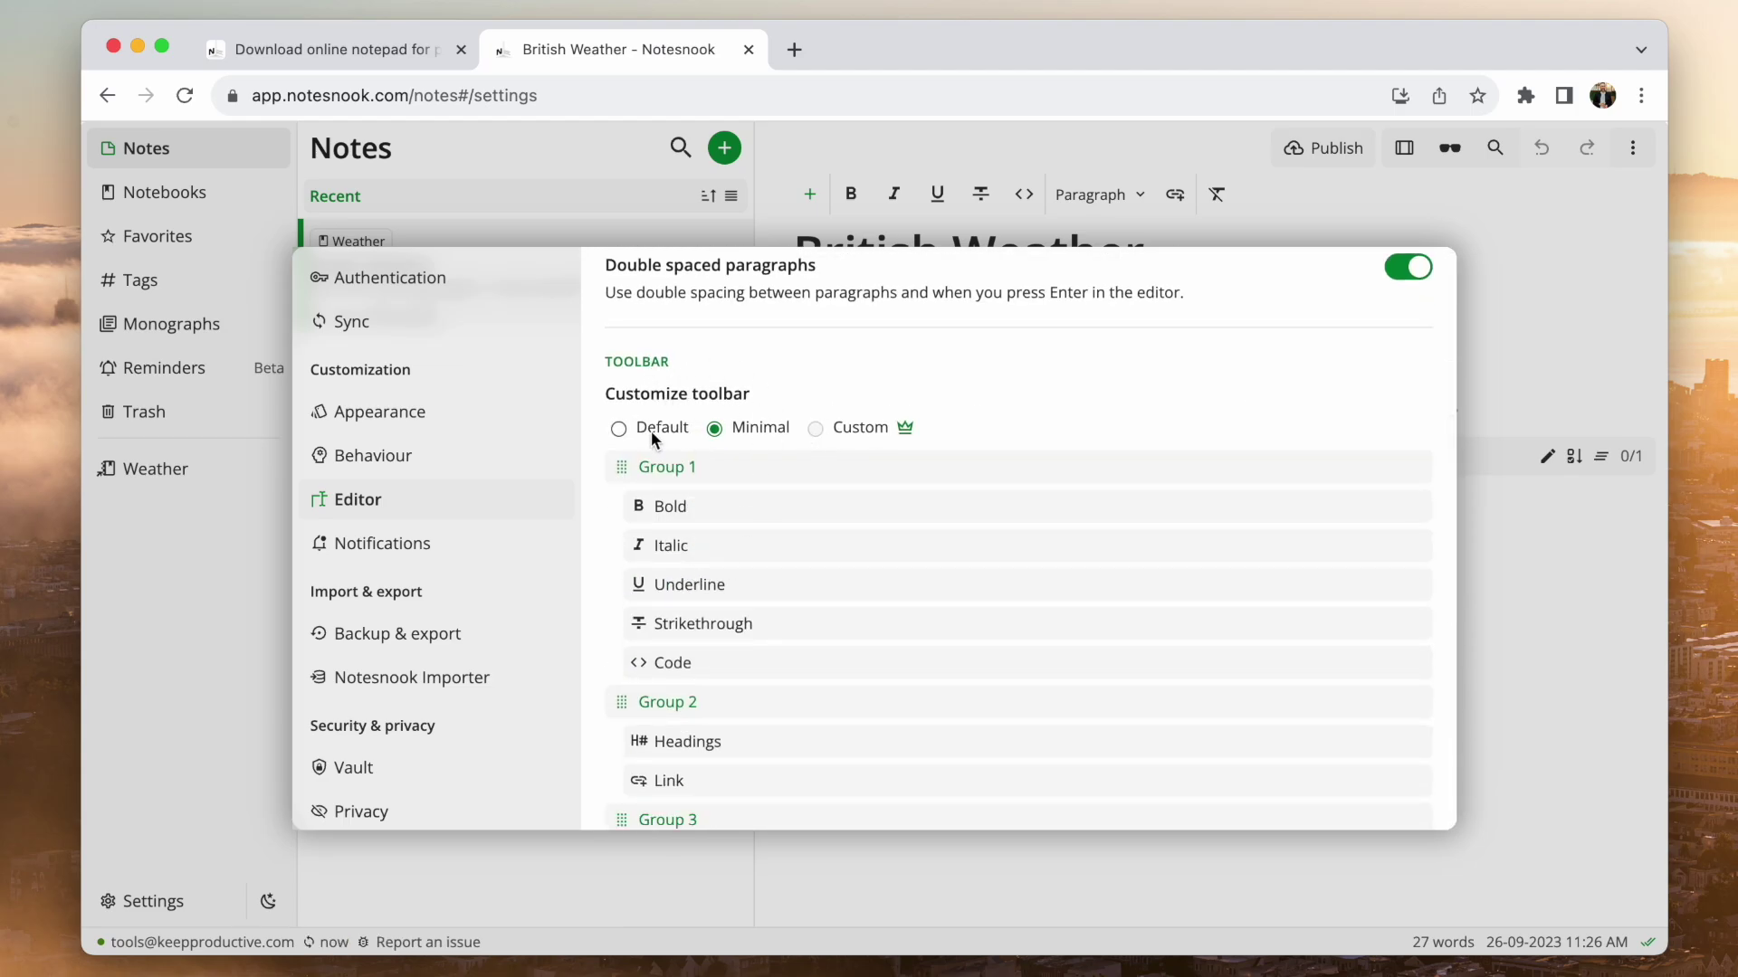
left_click(514, 454)
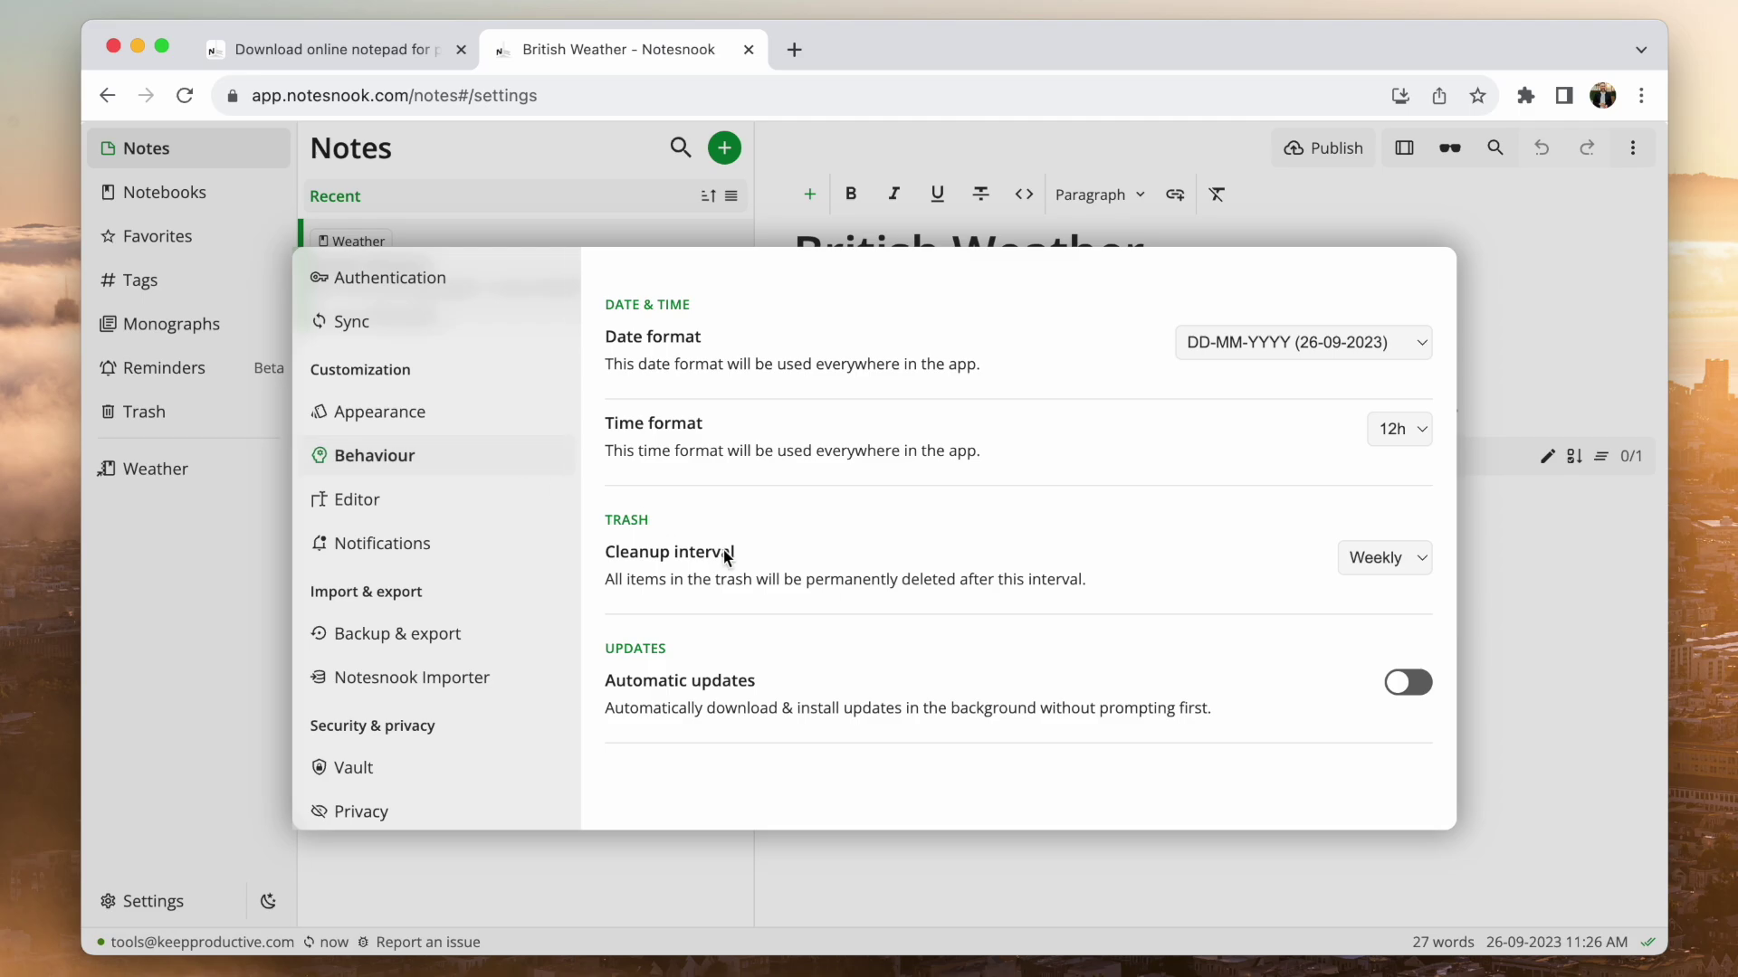
scroll(477, 700, "down", 3)
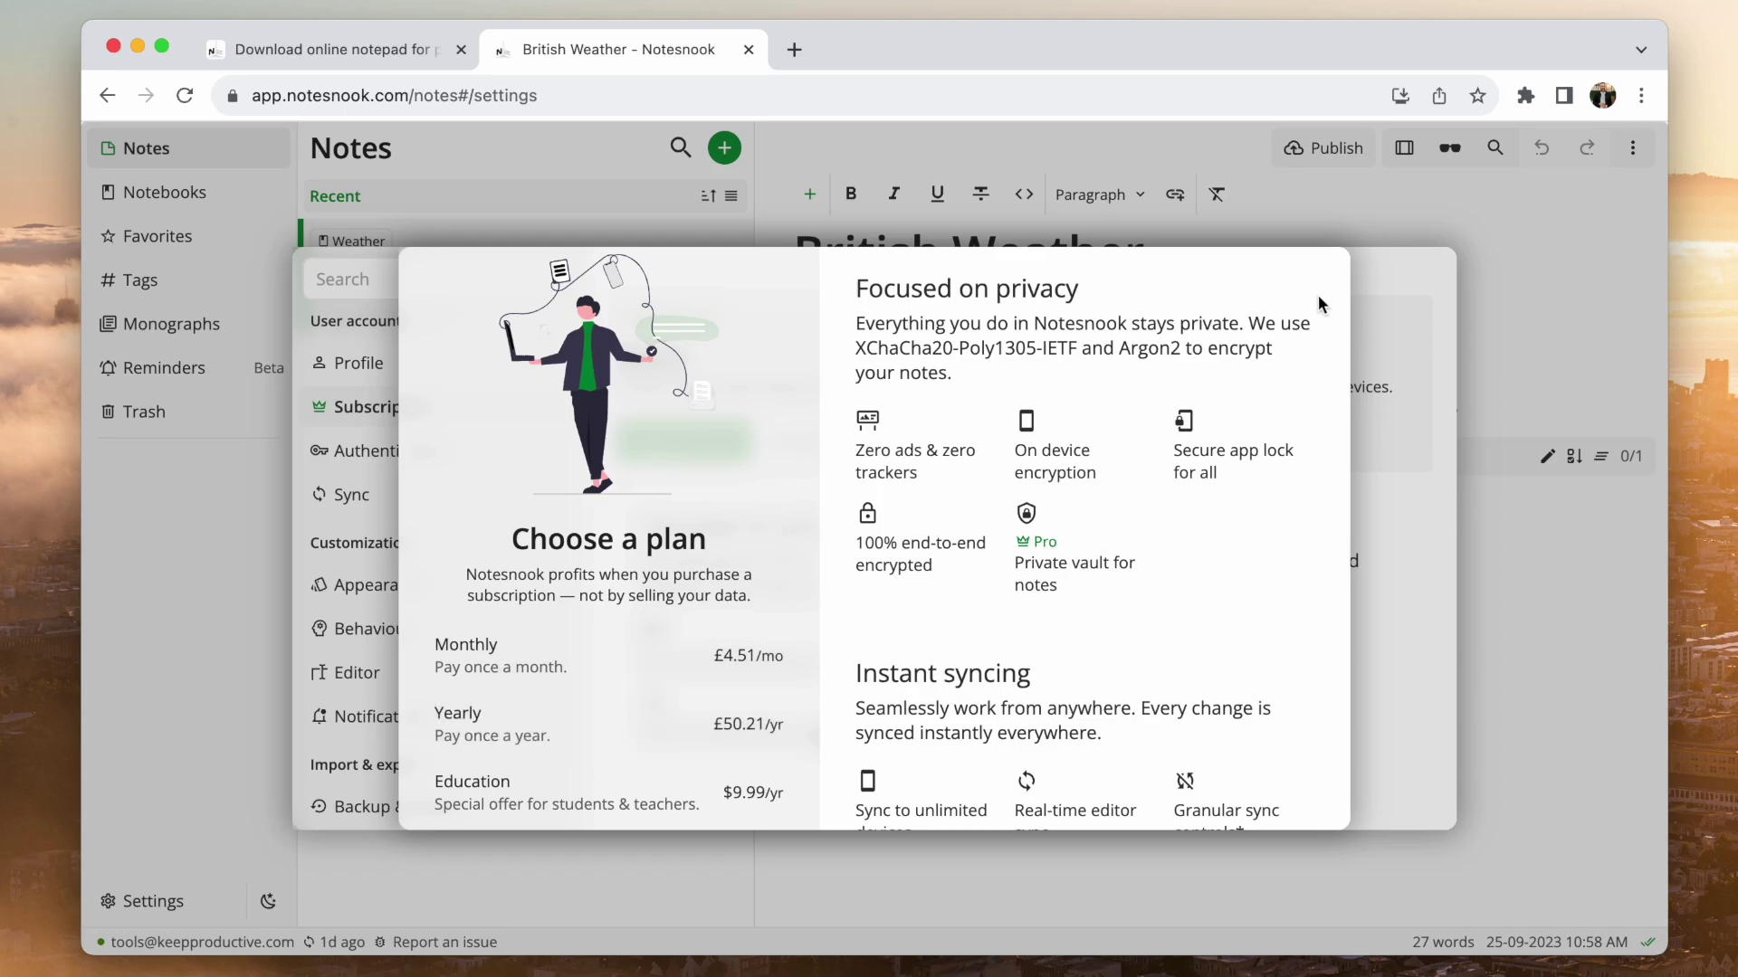
left_click(1383, 265)
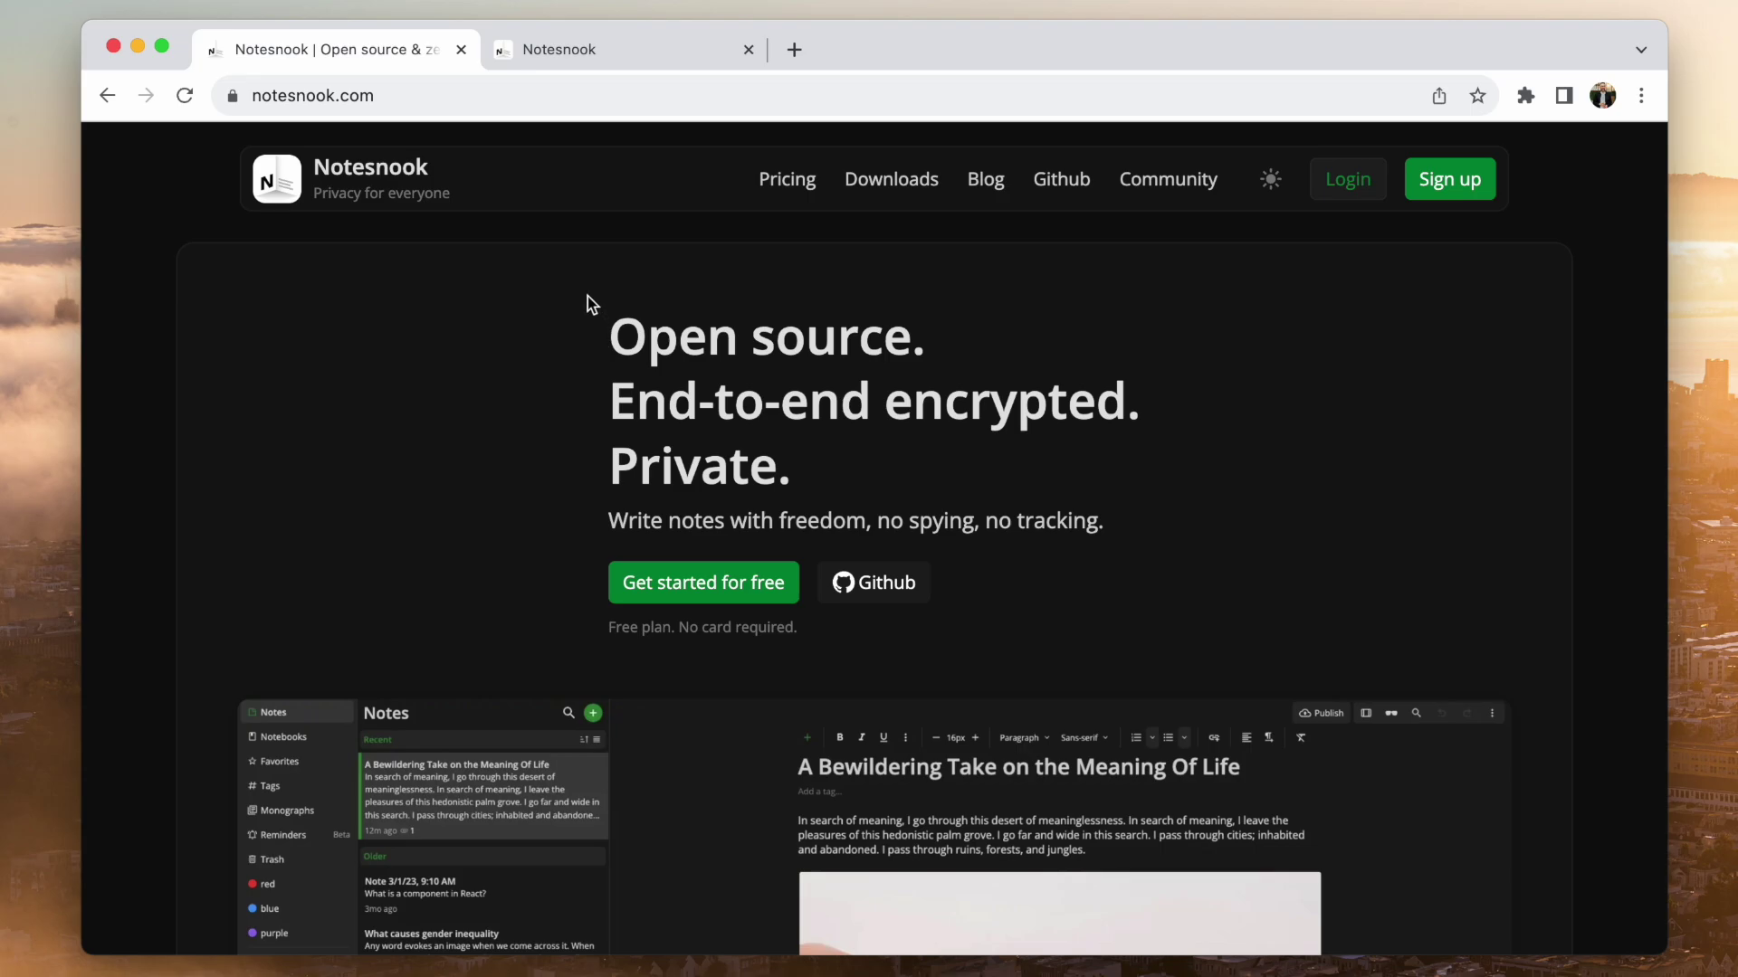
View the downloads page on notesnook.com
left_click(876, 189)
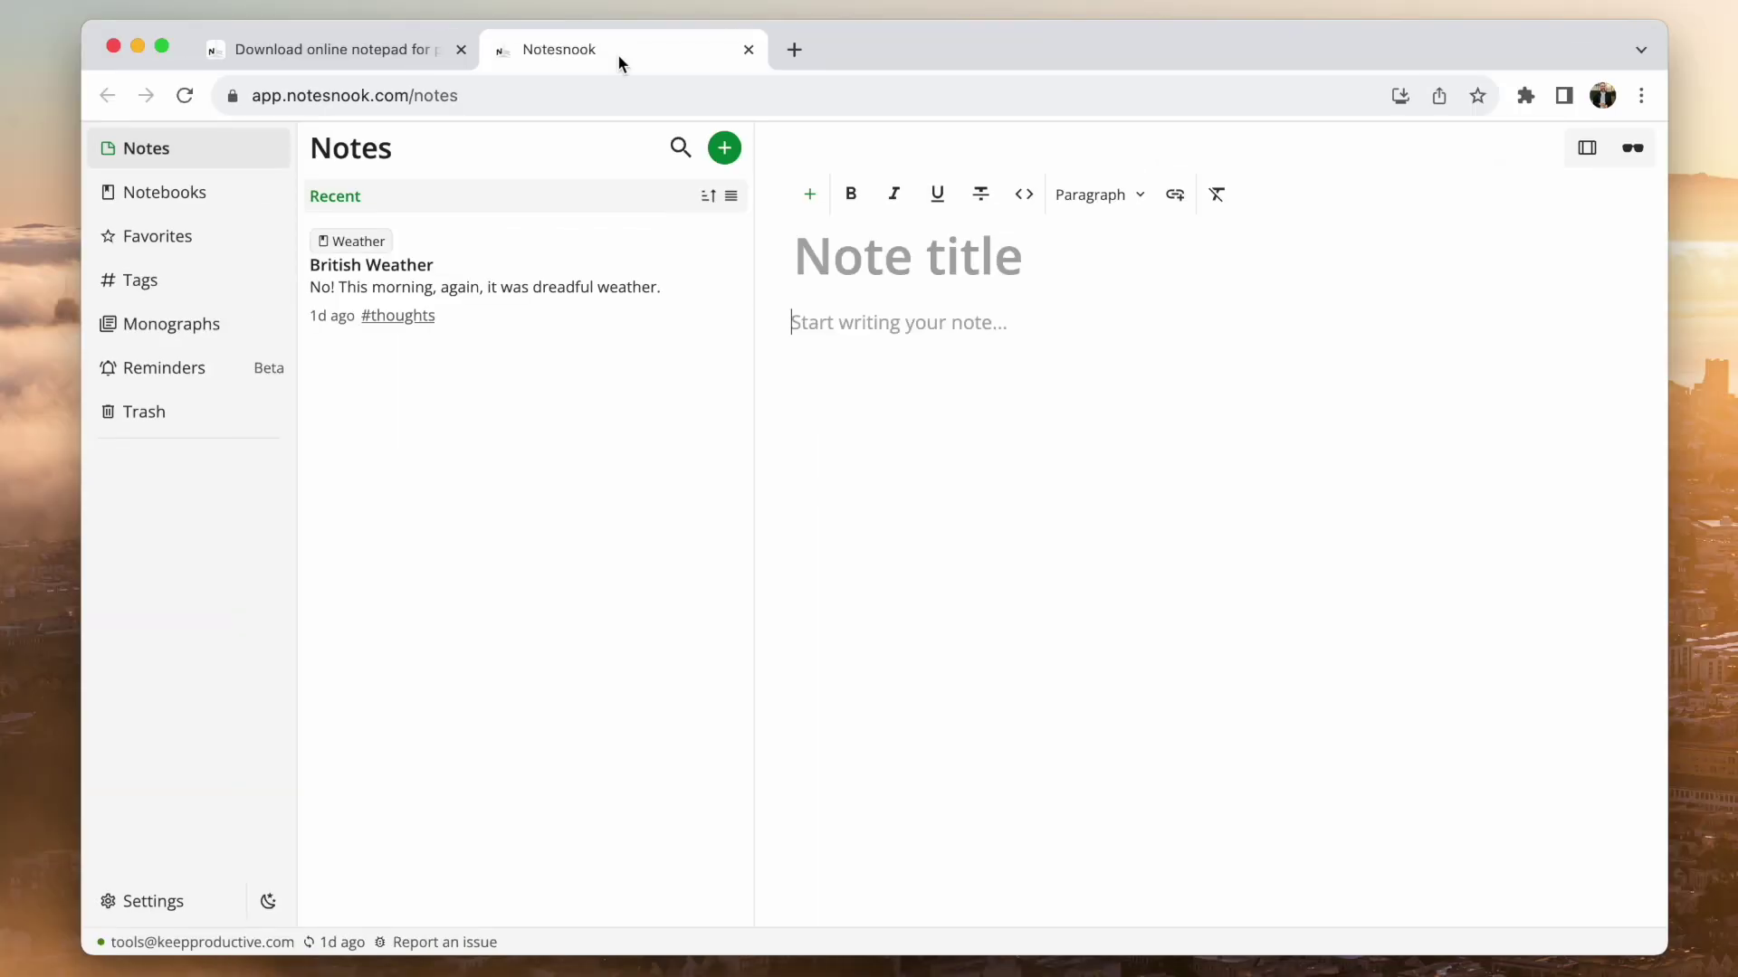
Bring up the British Weather note in the editor
left_click(520, 262)
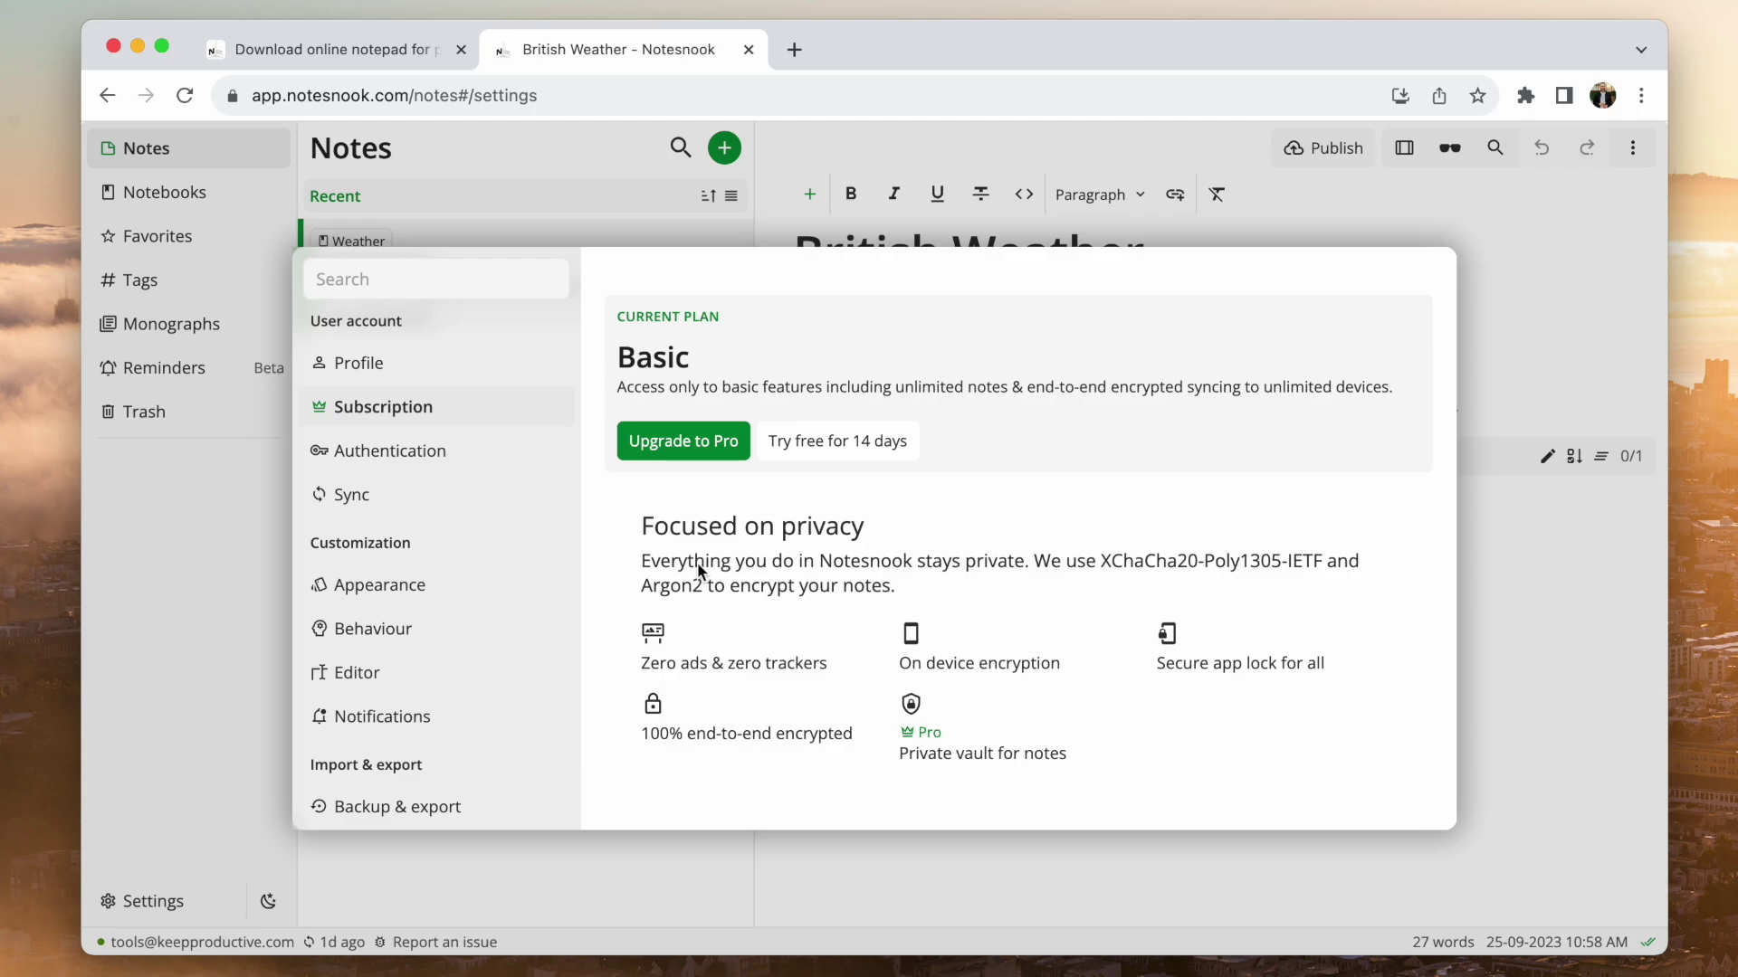
scroll(697, 563, "down", 5)
scroll(795, 576, "down", 2)
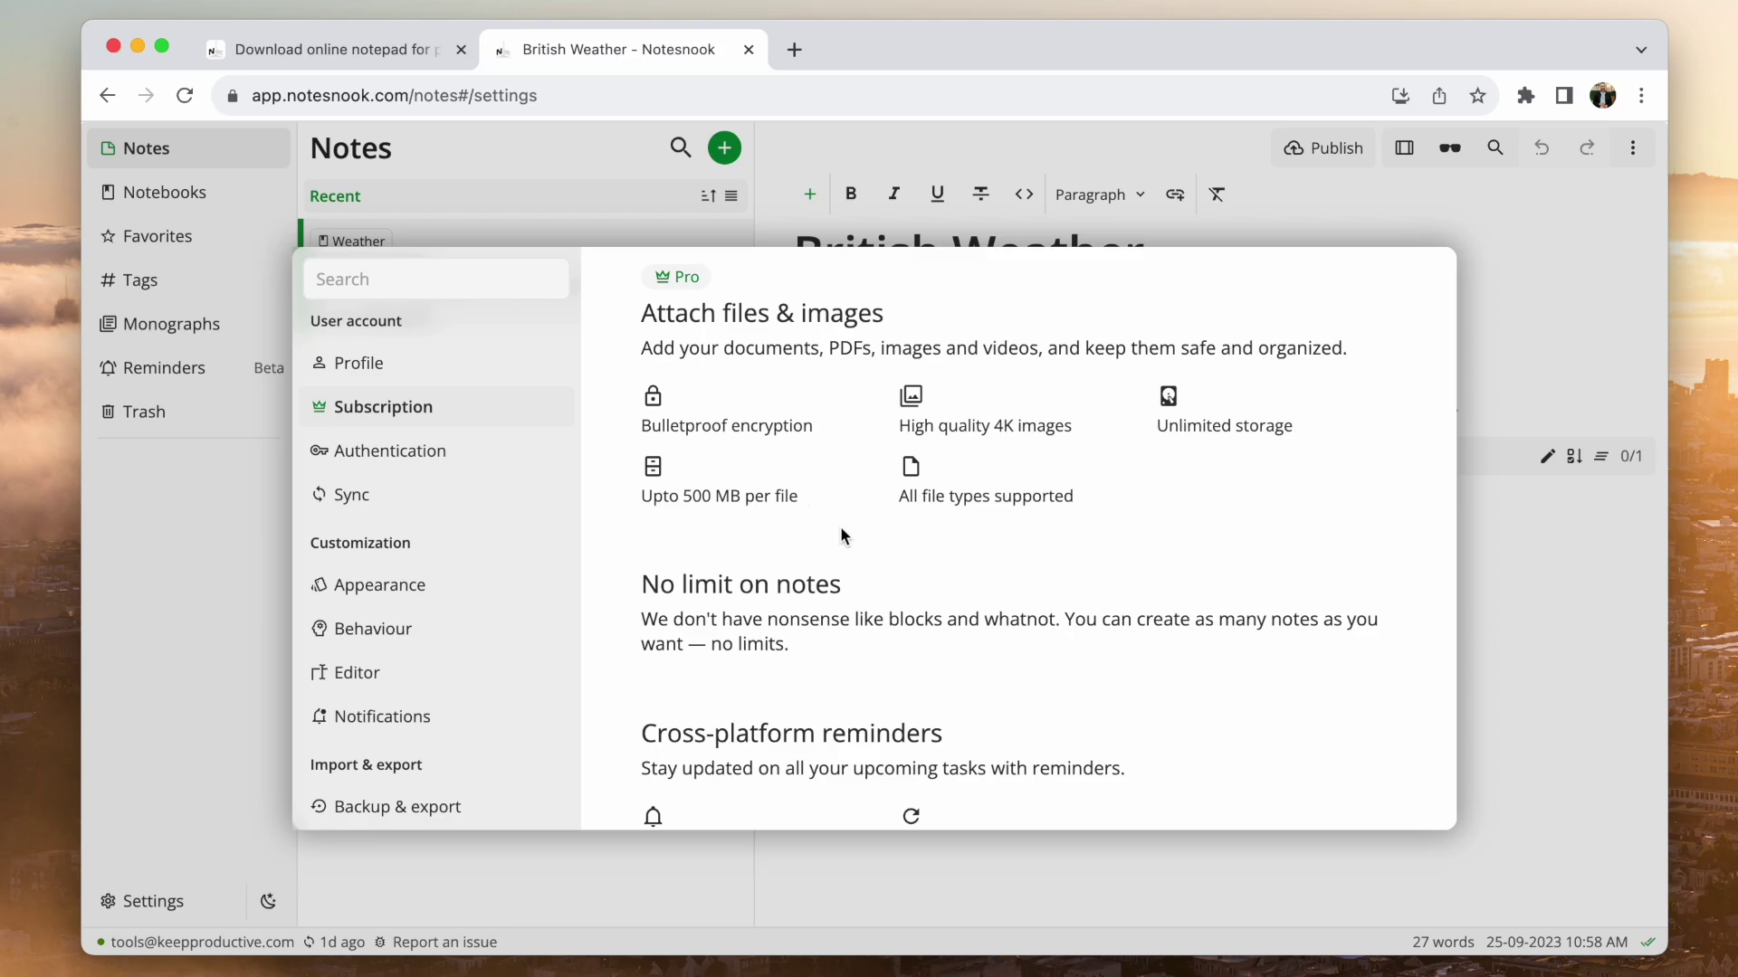
scroll(840, 533, "down", 3)
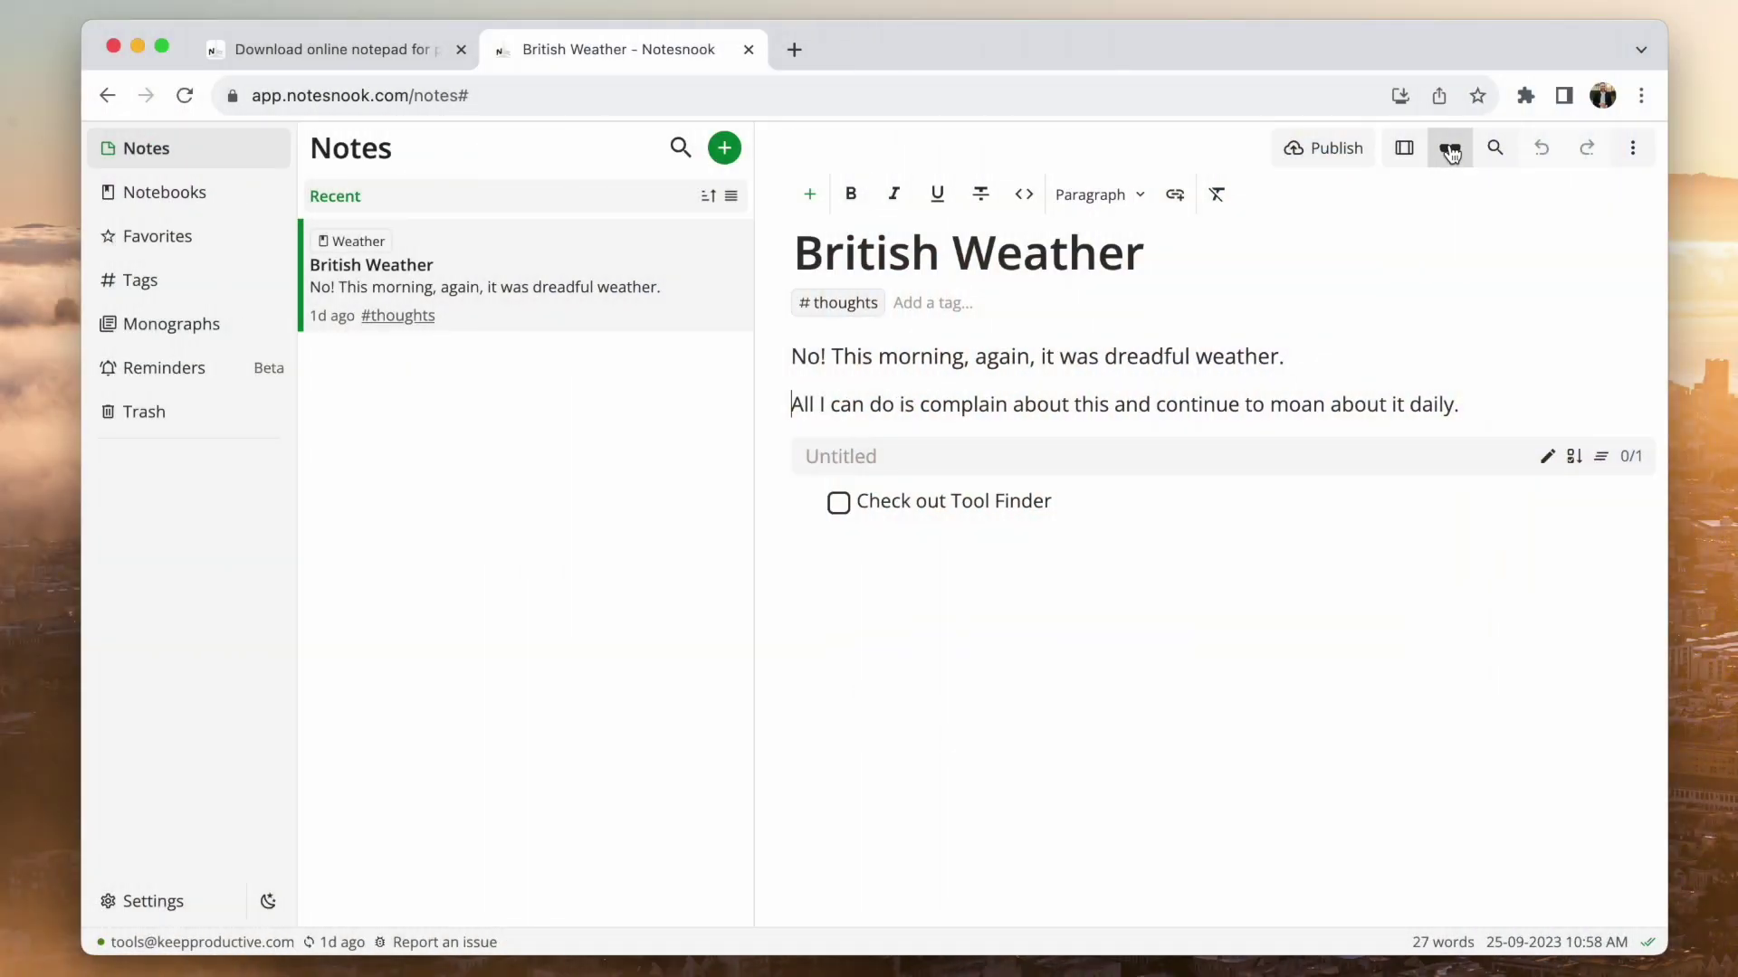
Show British Weather in focus mode, toggle fullscreen, then bring up its publishing options
left_click(1447, 150)
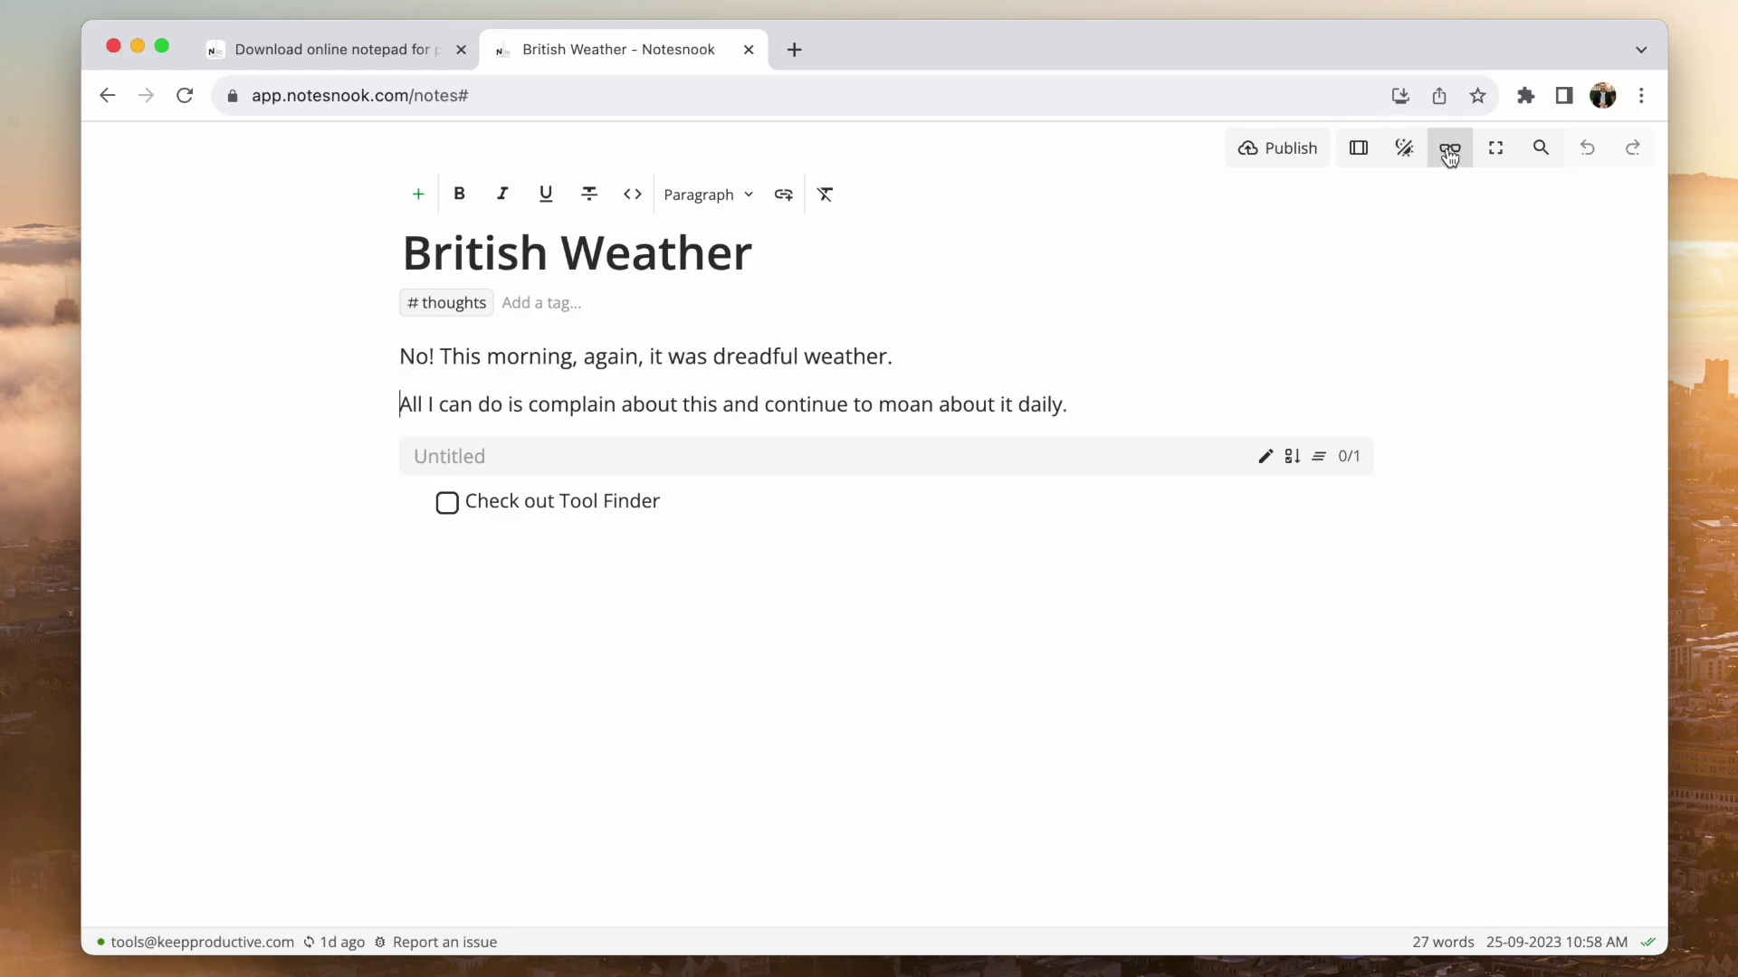
left_click(1495, 152)
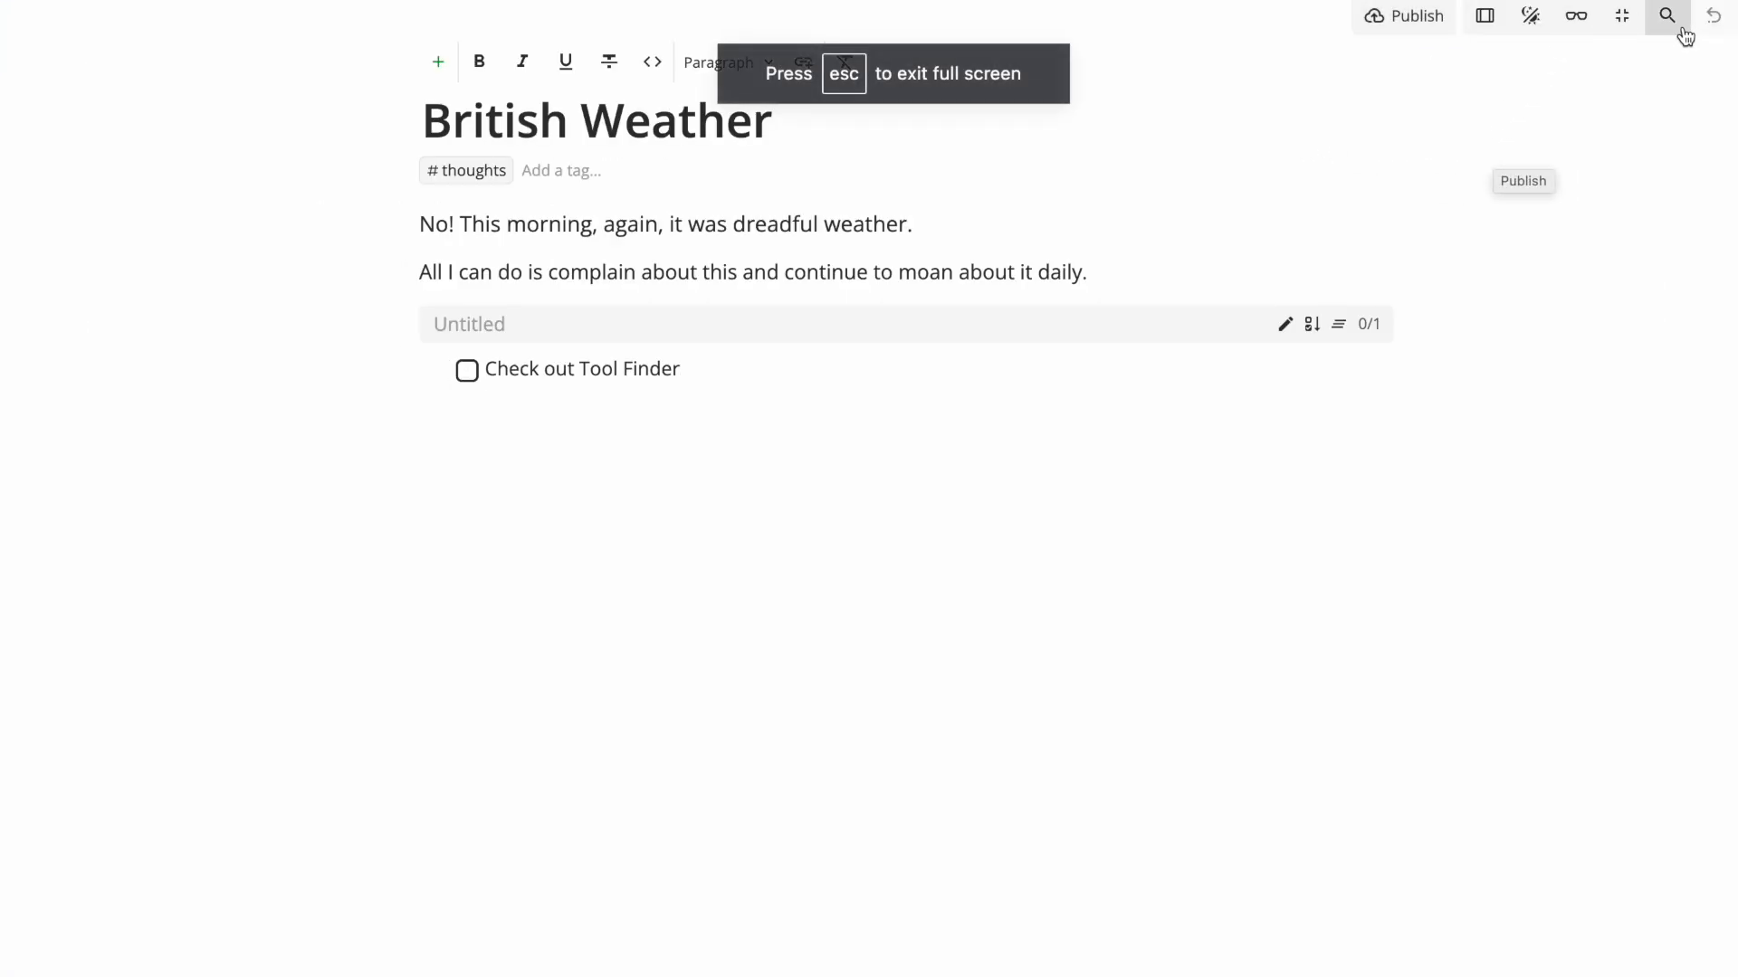
left_click(1623, 17)
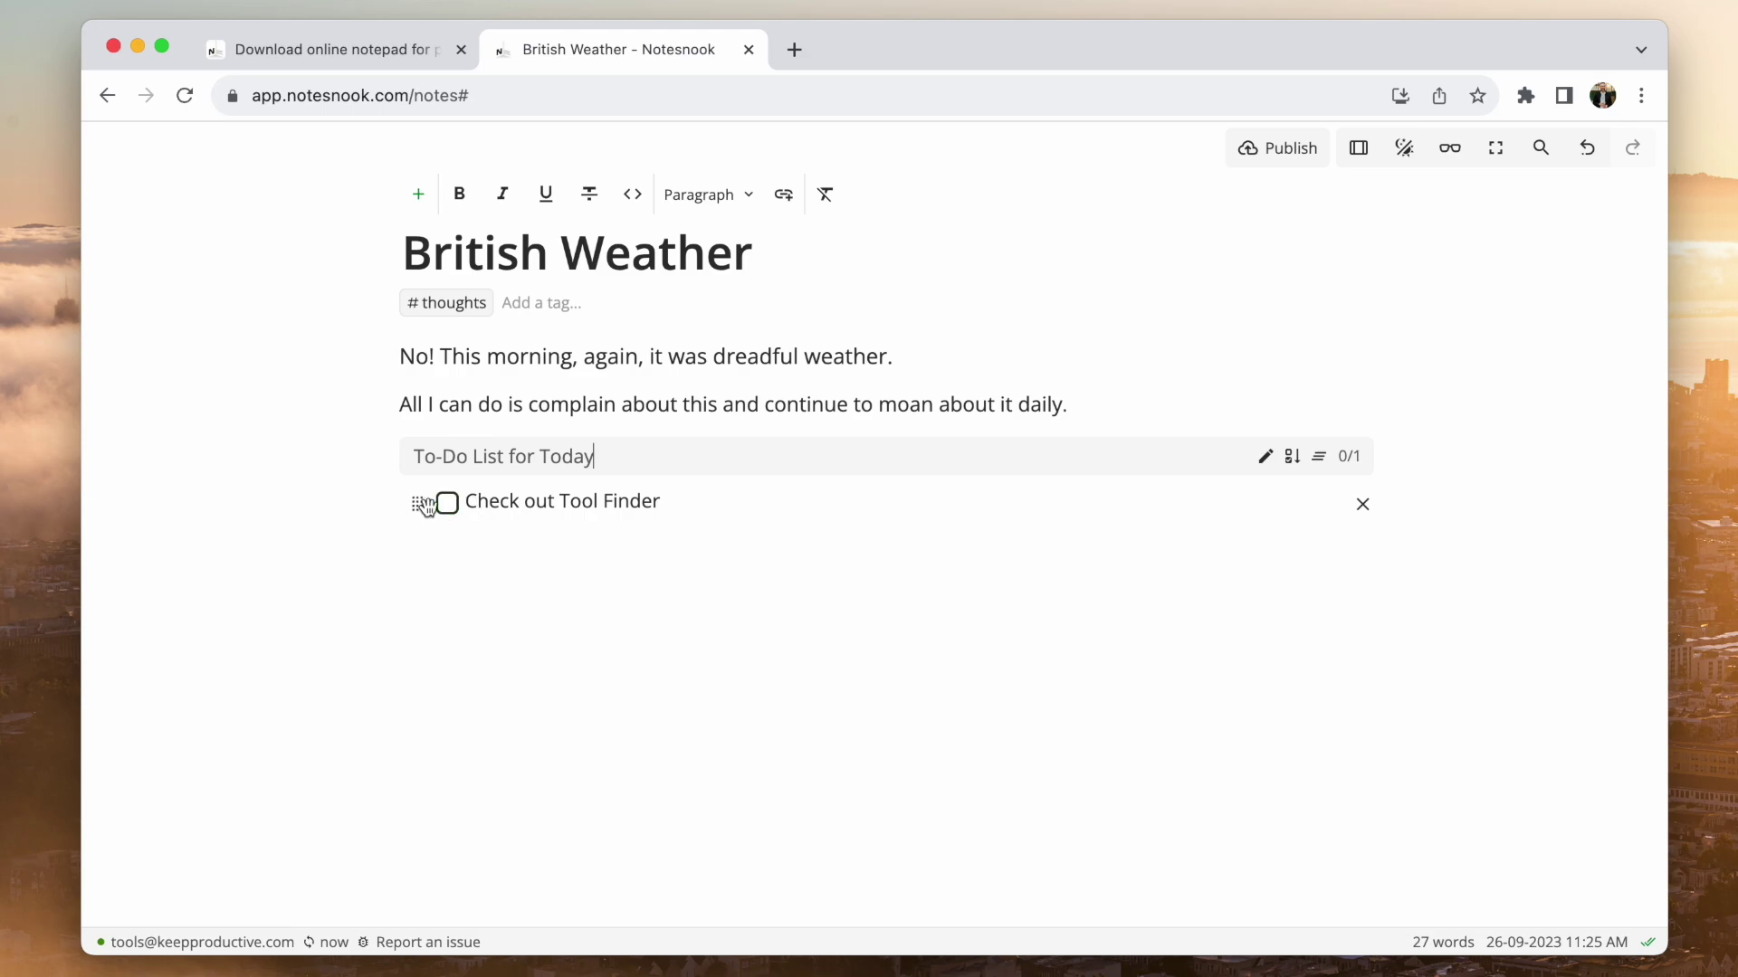
left_click(1278, 149)
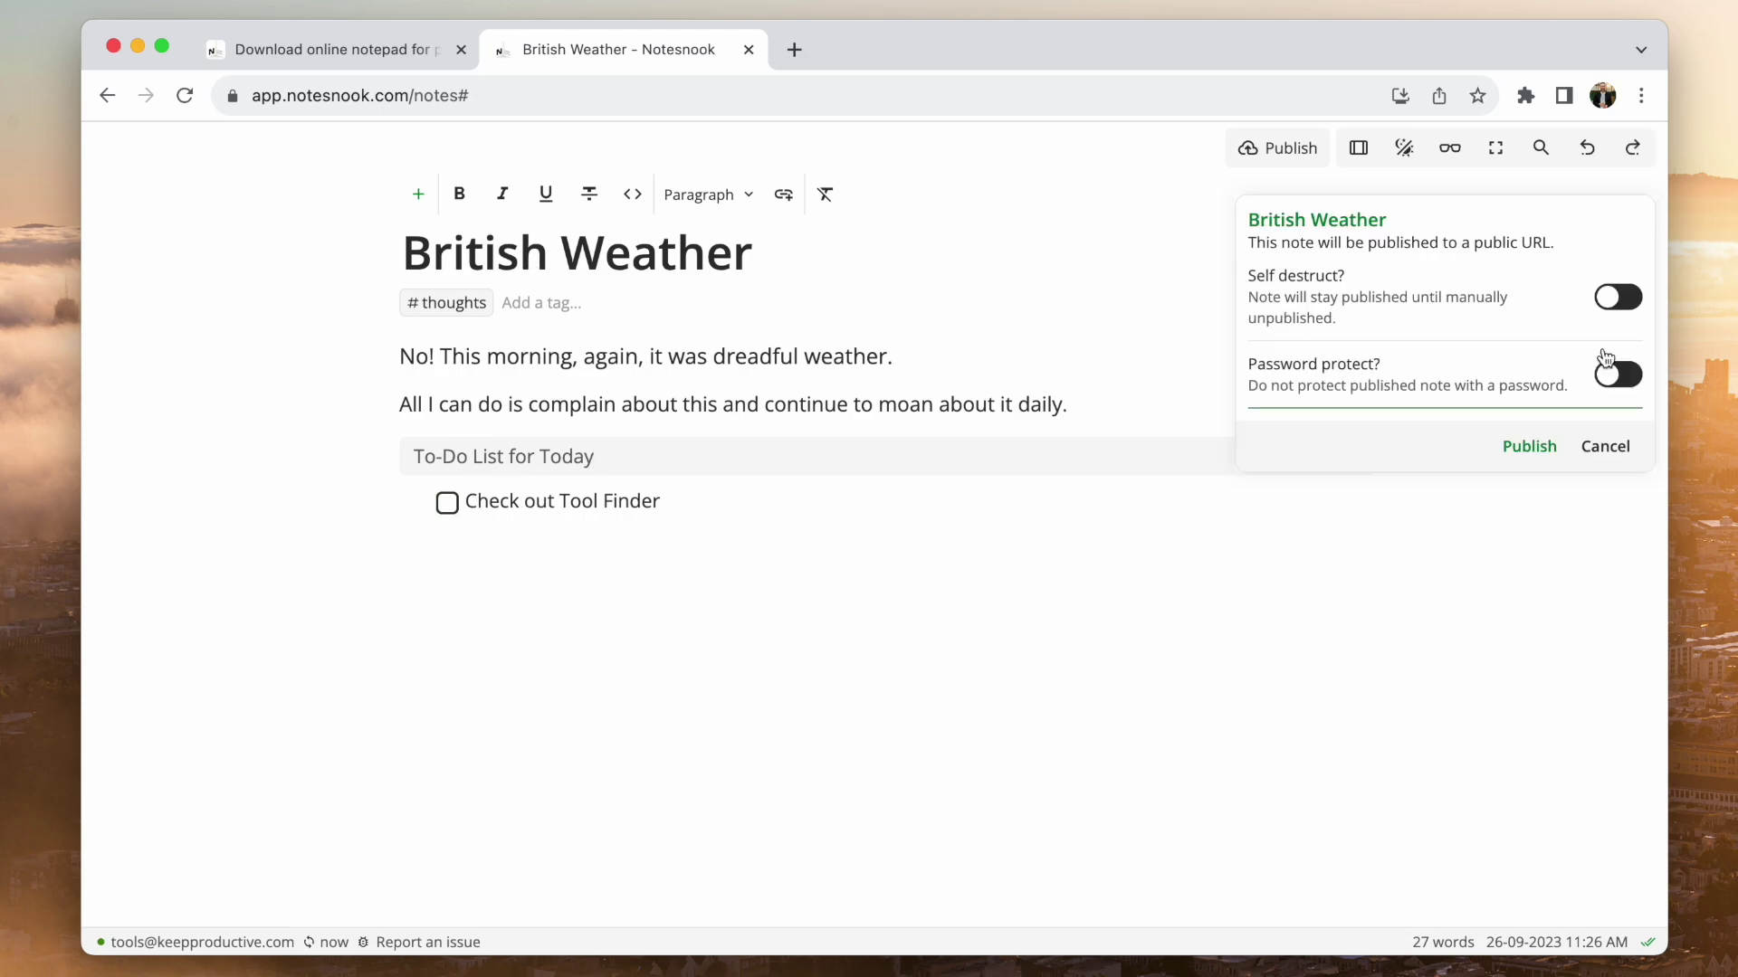